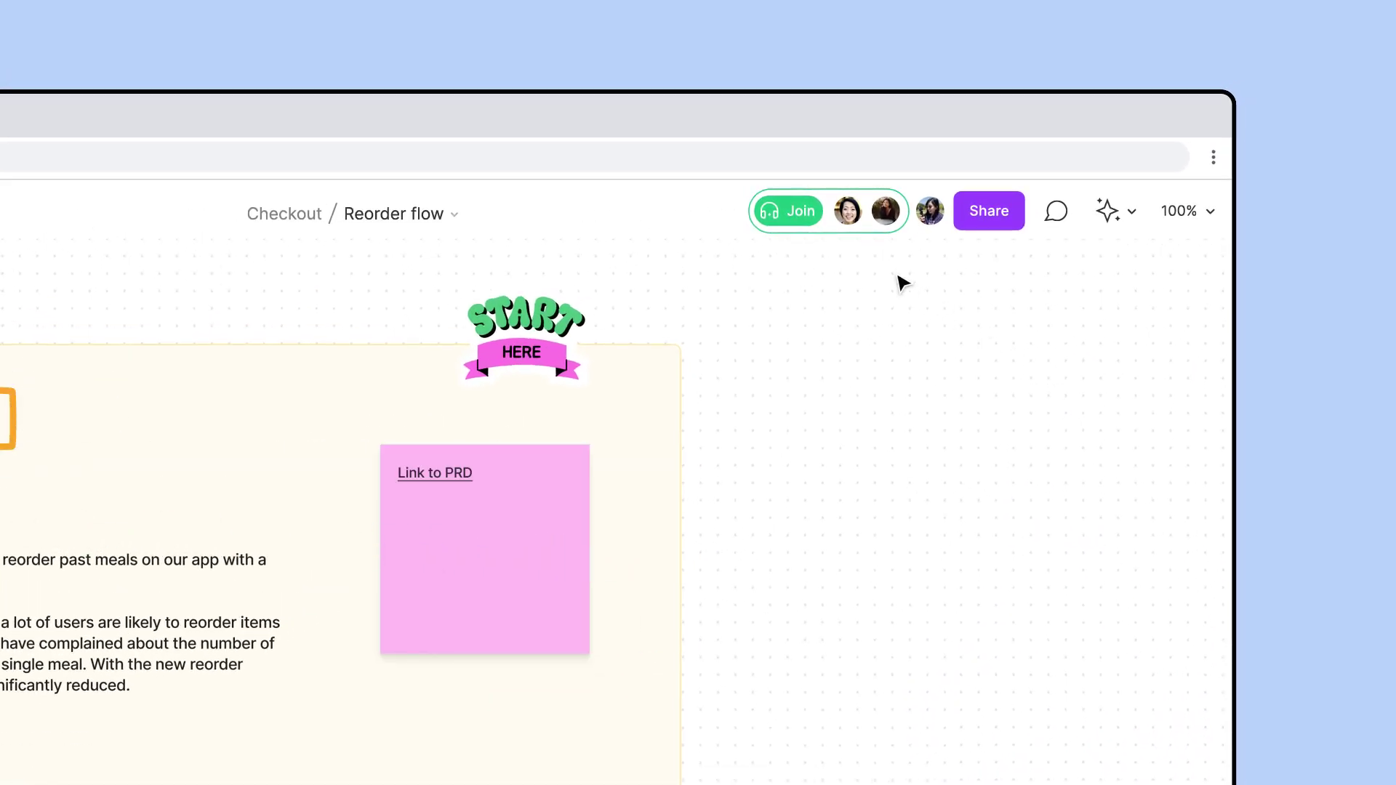
Join the Reorder flow board's audio call with the green Join button
click(793, 212)
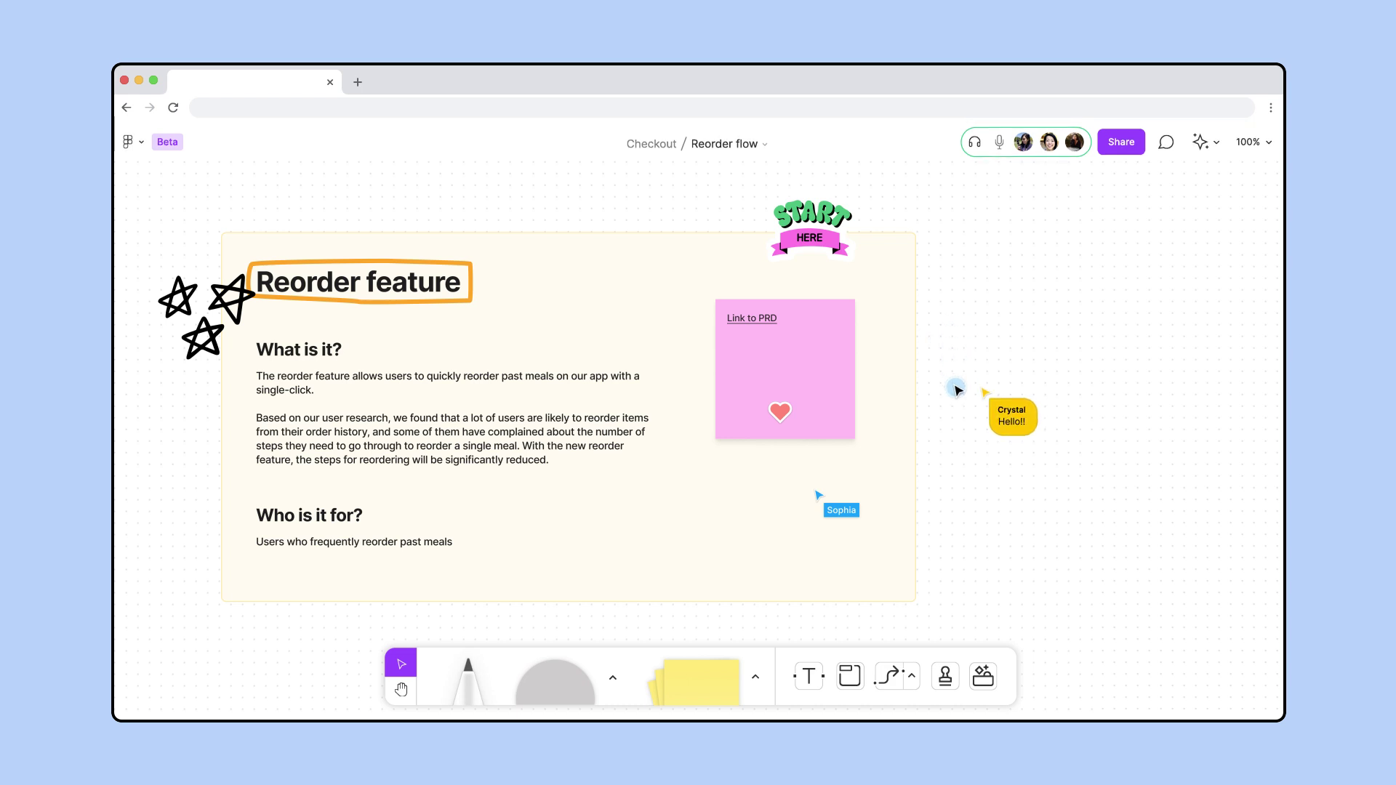
Embed the pasted 'FigMunch reordering experience' Figma link and pan to empty canvas beside the brief
click(983, 676)
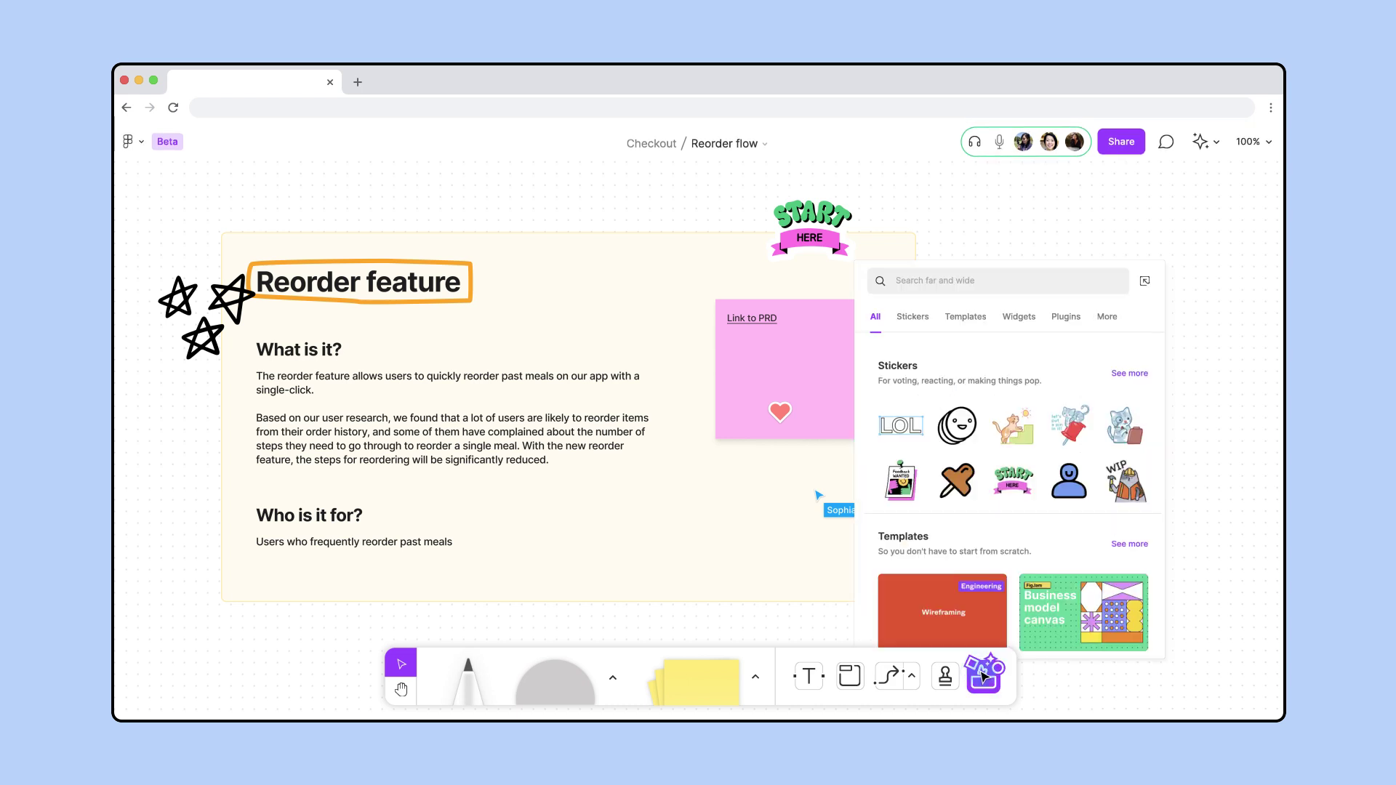
click(1110, 316)
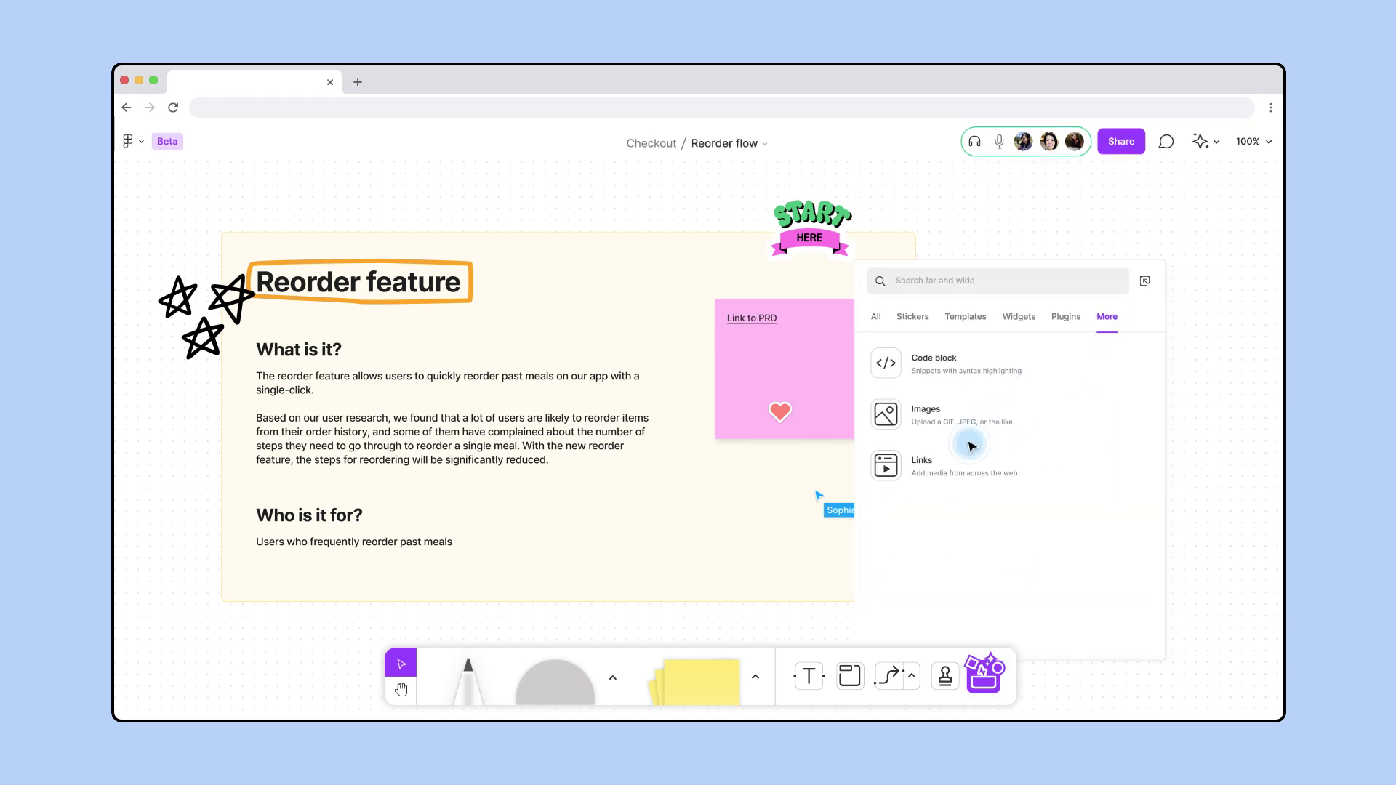
click(952, 468)
click(675, 393)
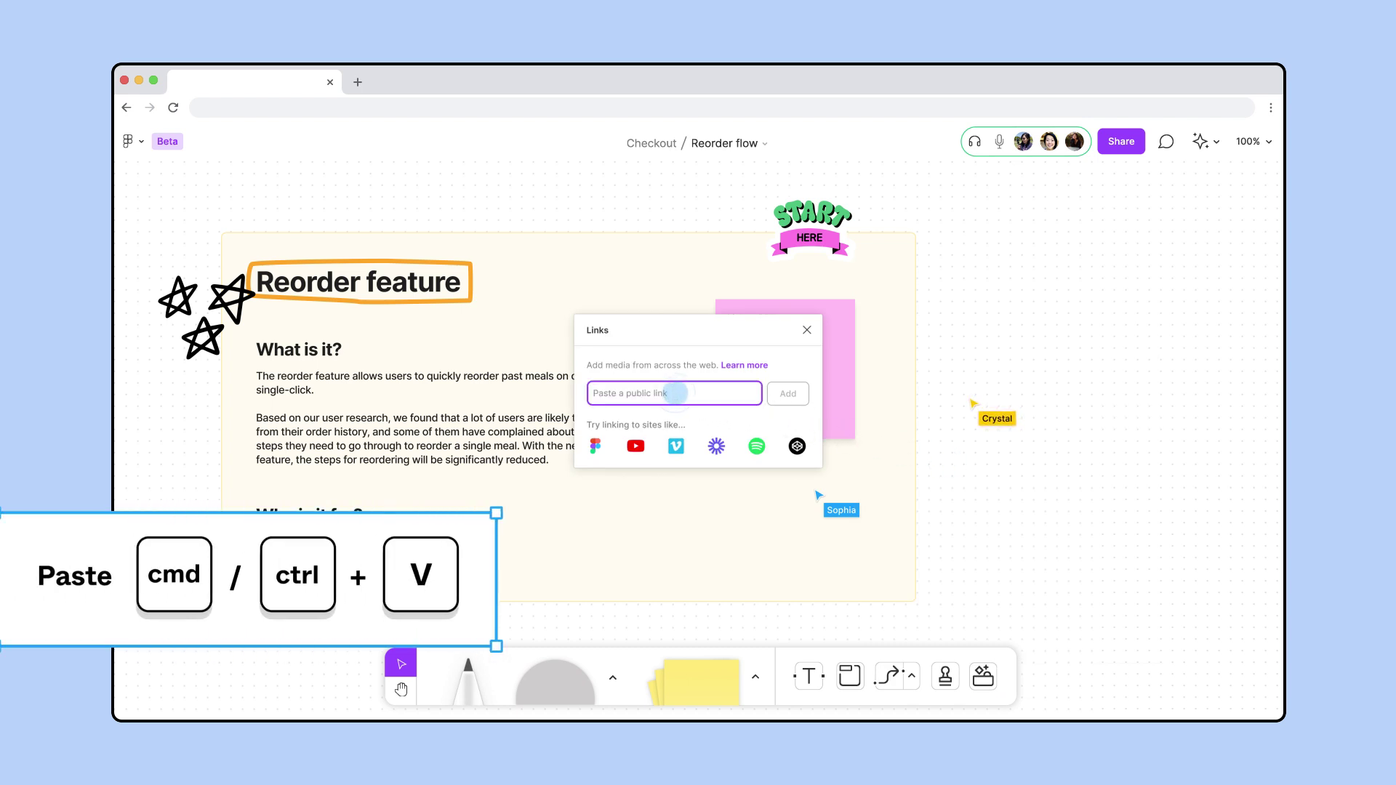
click(788, 394)
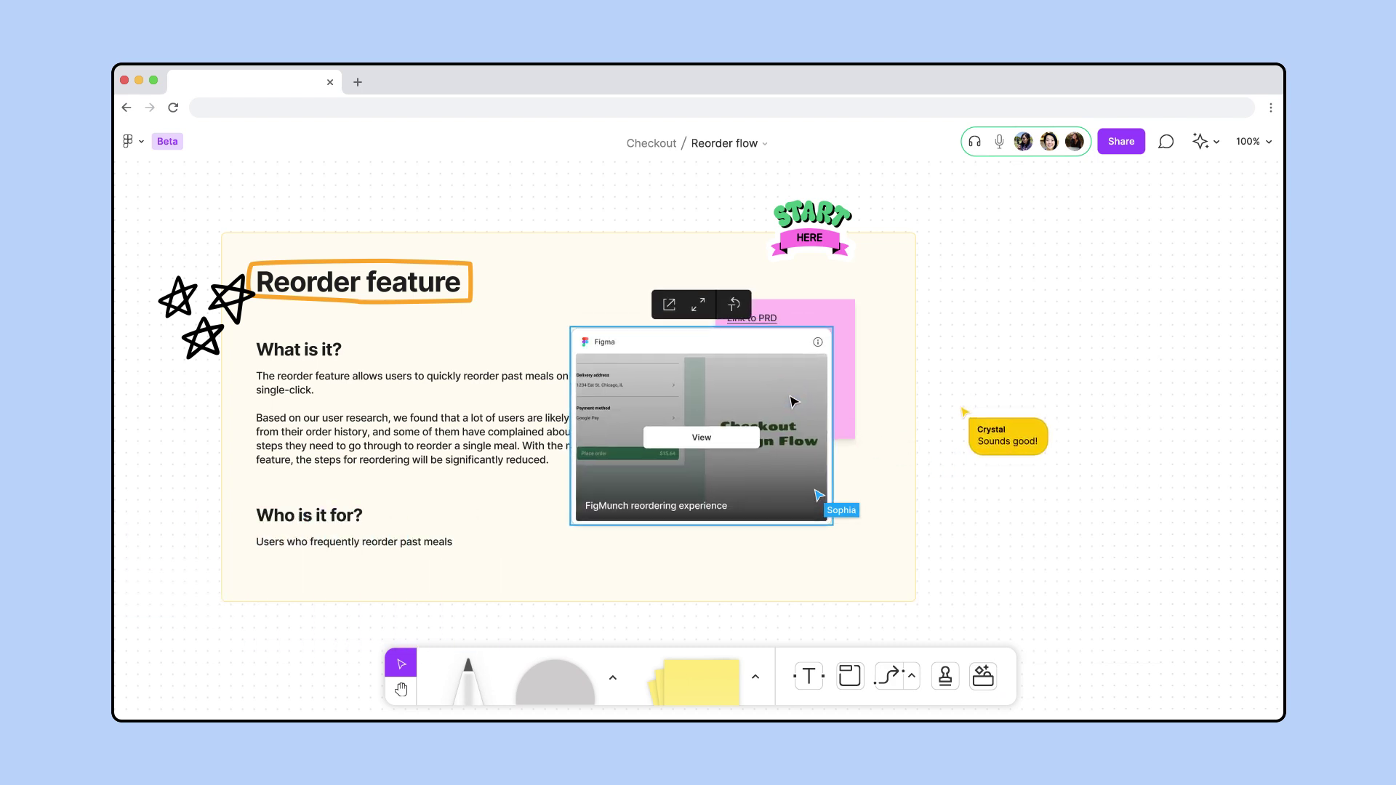
key(h)
drag(1131, 436, 414, 427)
Insert the Flow Charts template onto the board
key(v)
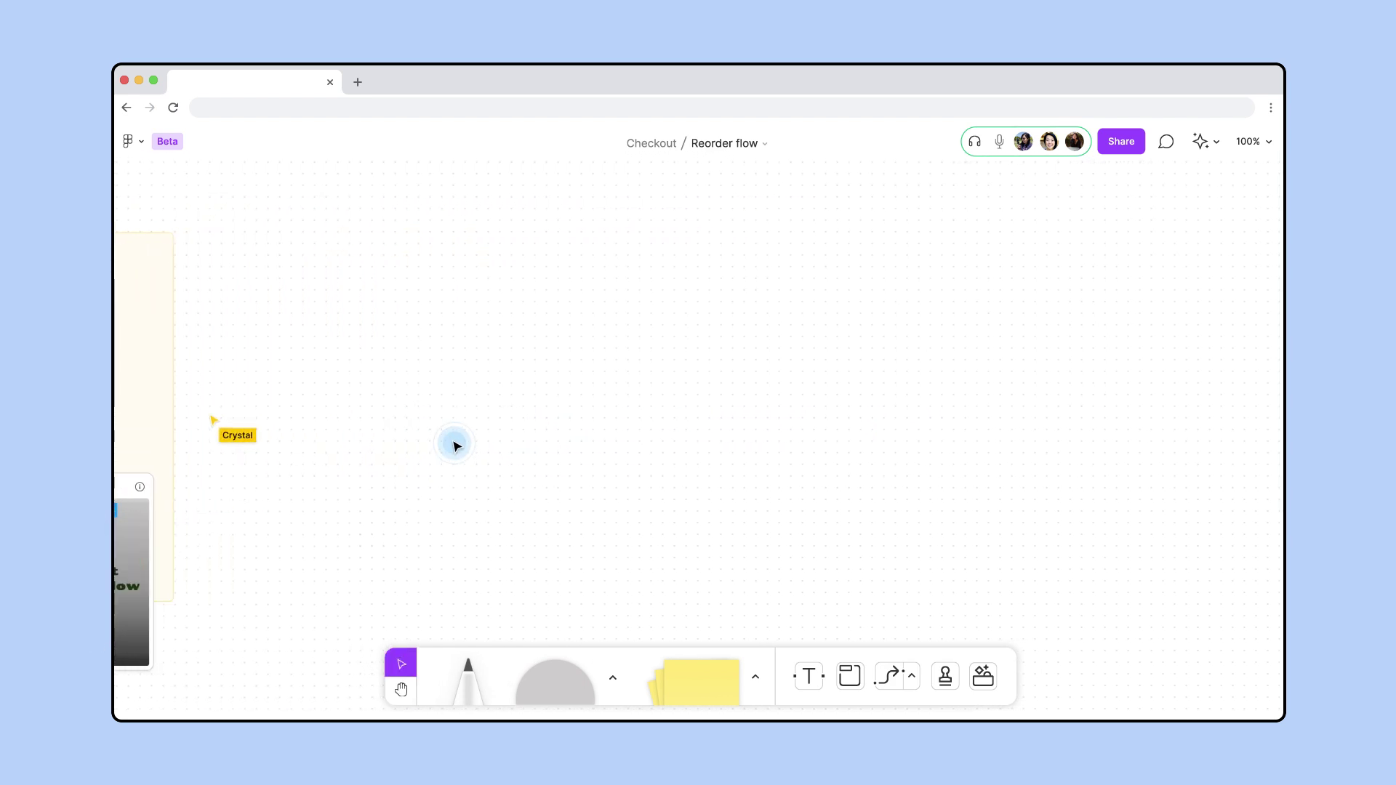
click(982, 673)
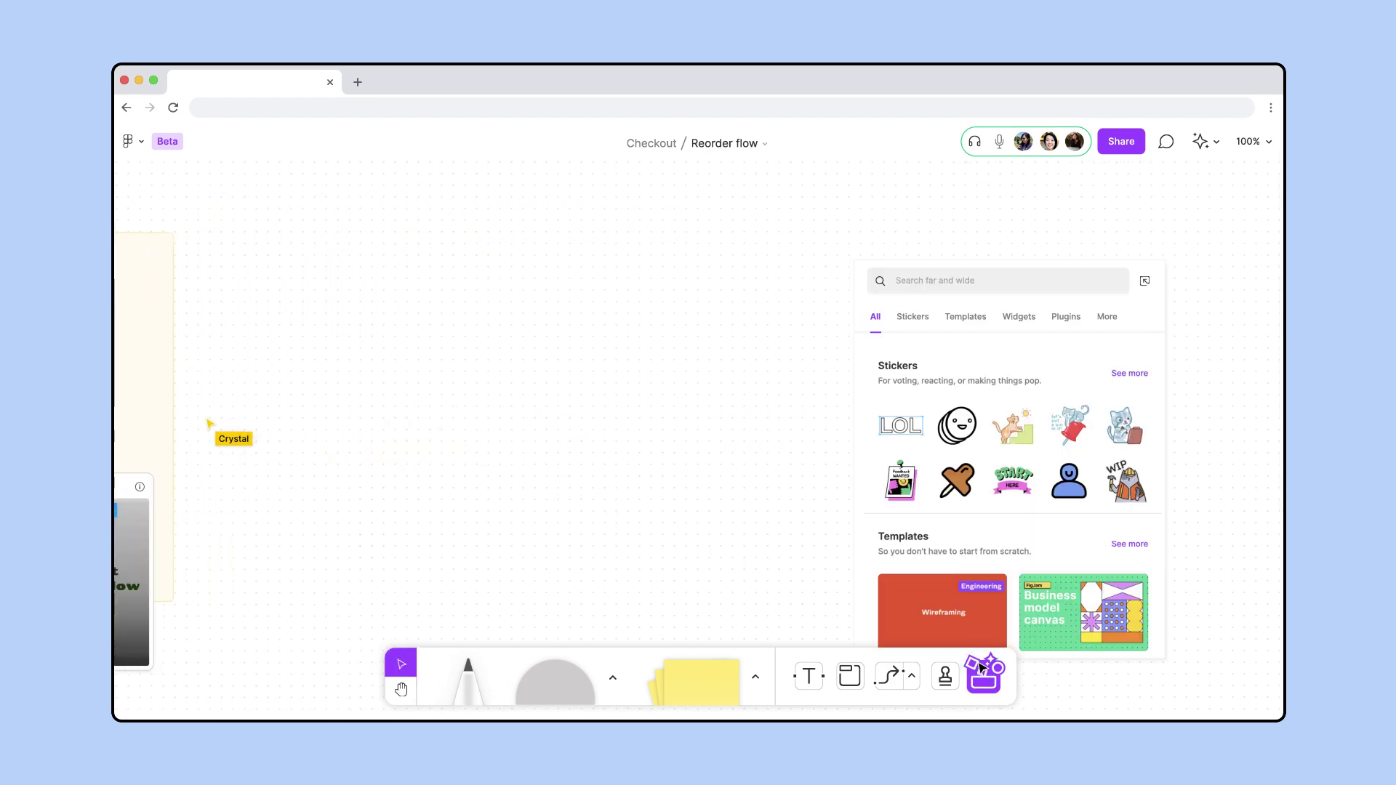
click(967, 317)
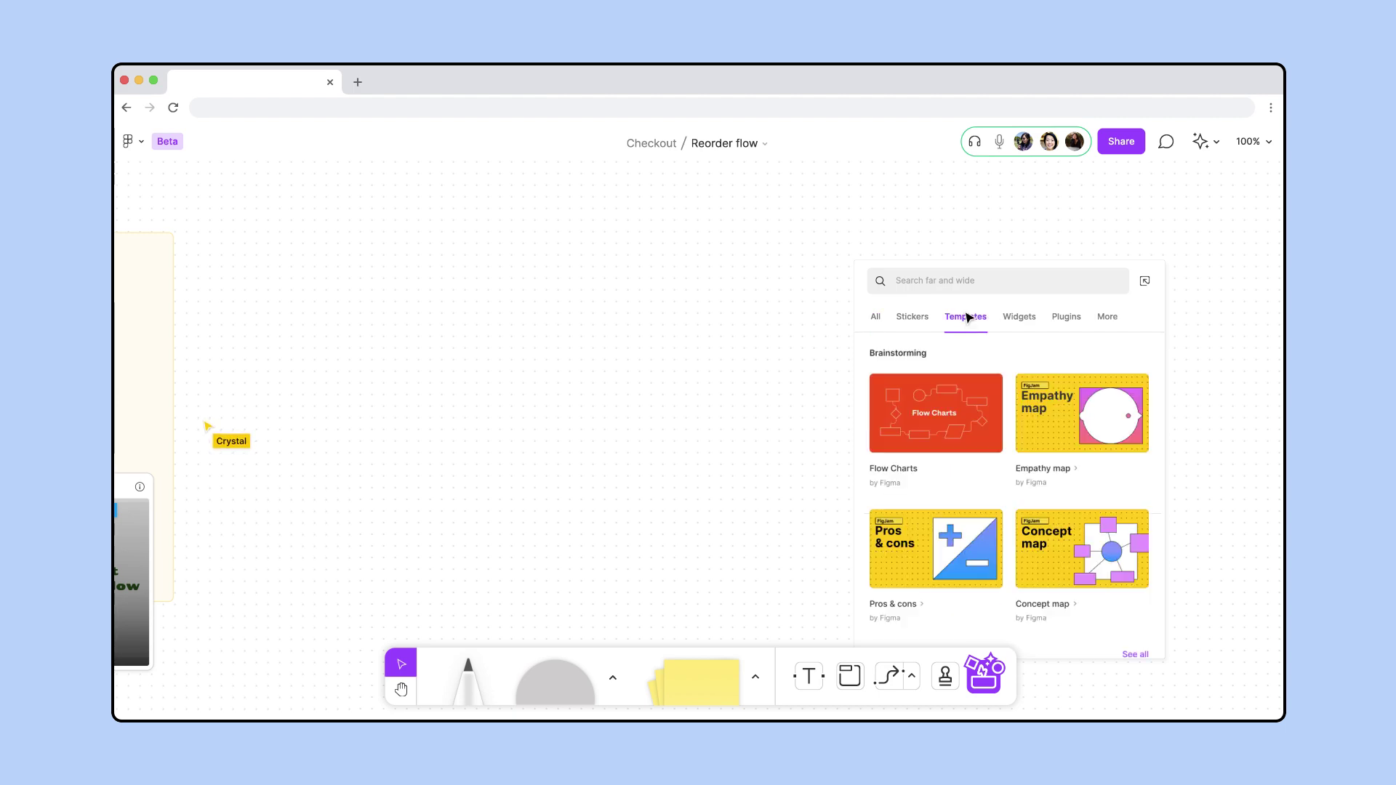
click(941, 412)
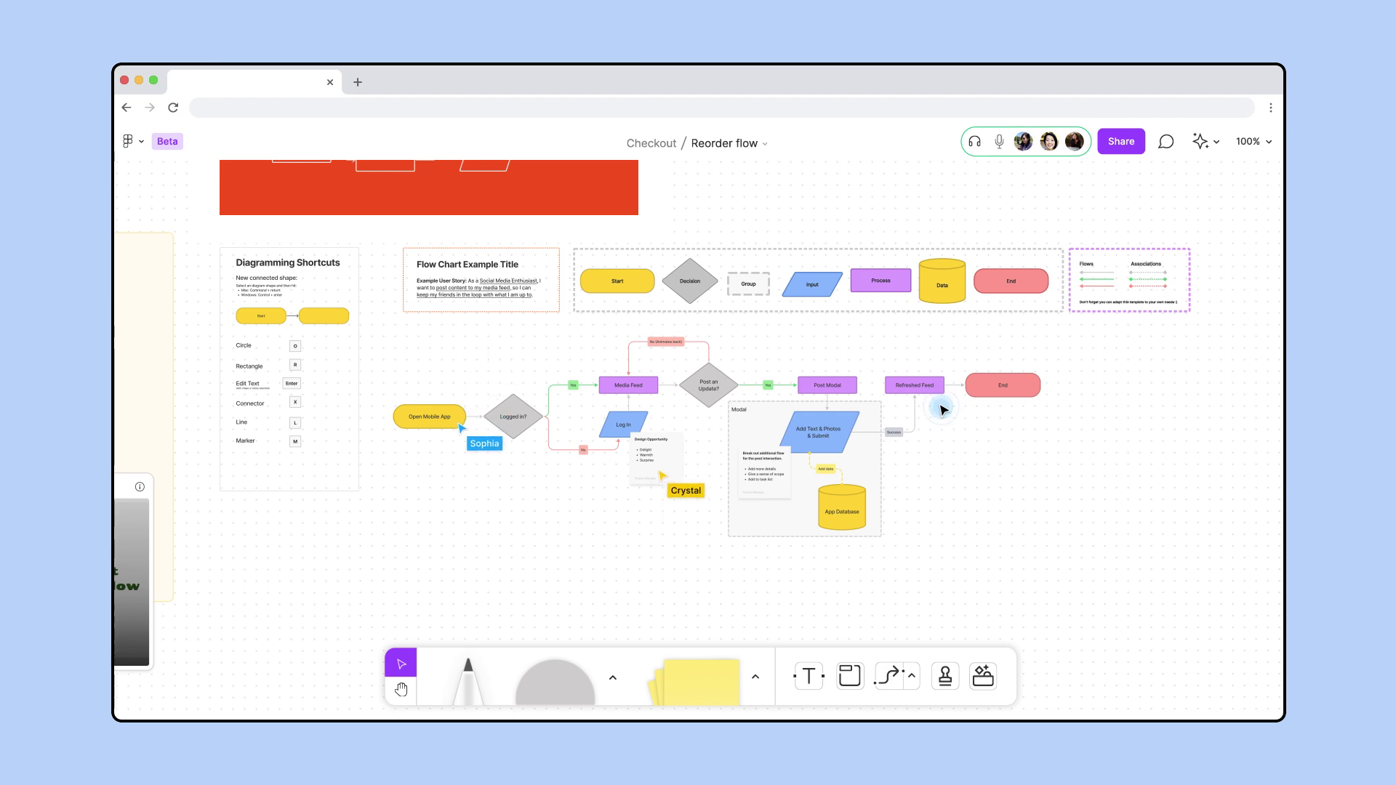
Delete the template's example flowchart, keeping the shape key, shortcuts and title card
key(plus)
key(plus)
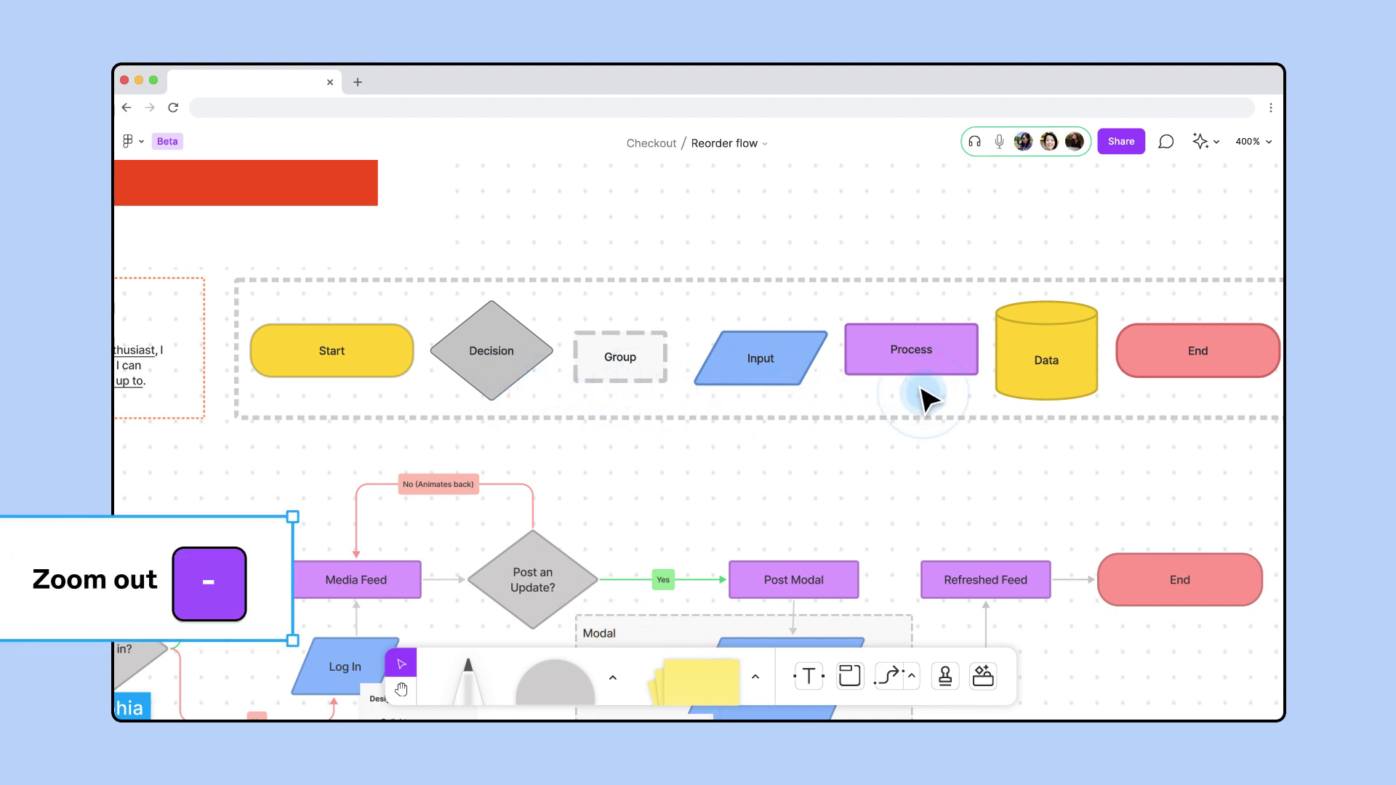
key(minus)
drag(390, 335, 1044, 536)
key(Delete)
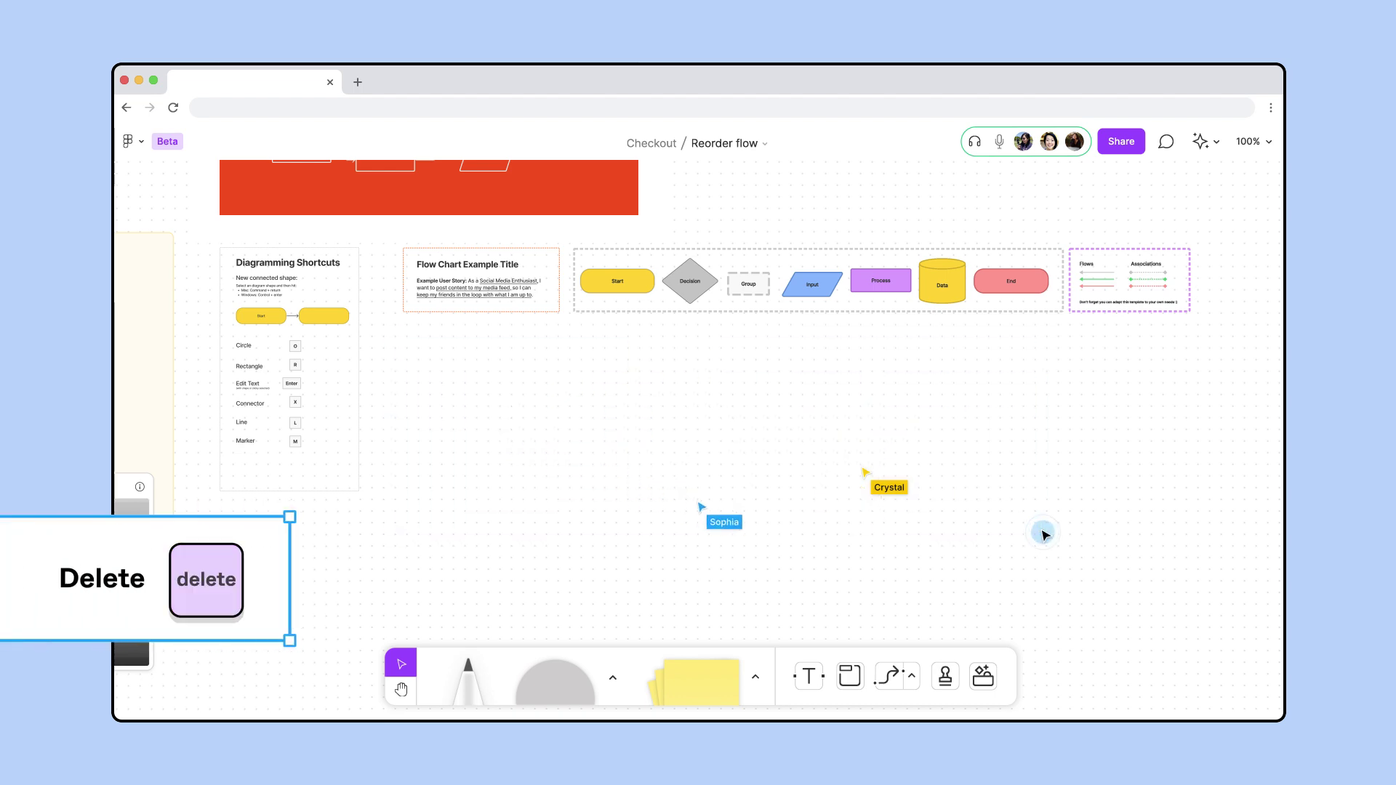
Copy the Start shape into empty space and label it 'Customer has logged in'
click(629, 285)
drag(630, 287, 451, 492)
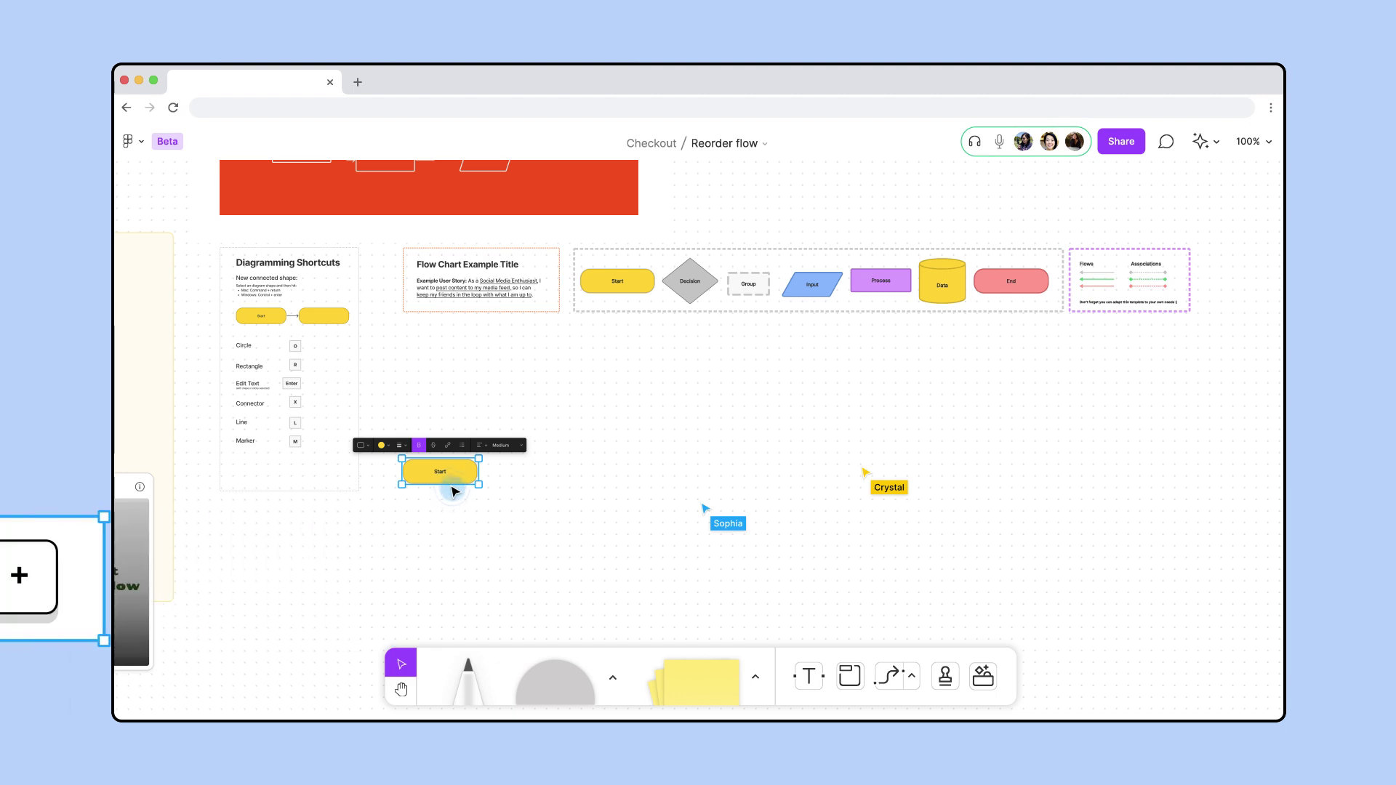
key(plus)
key(plus)
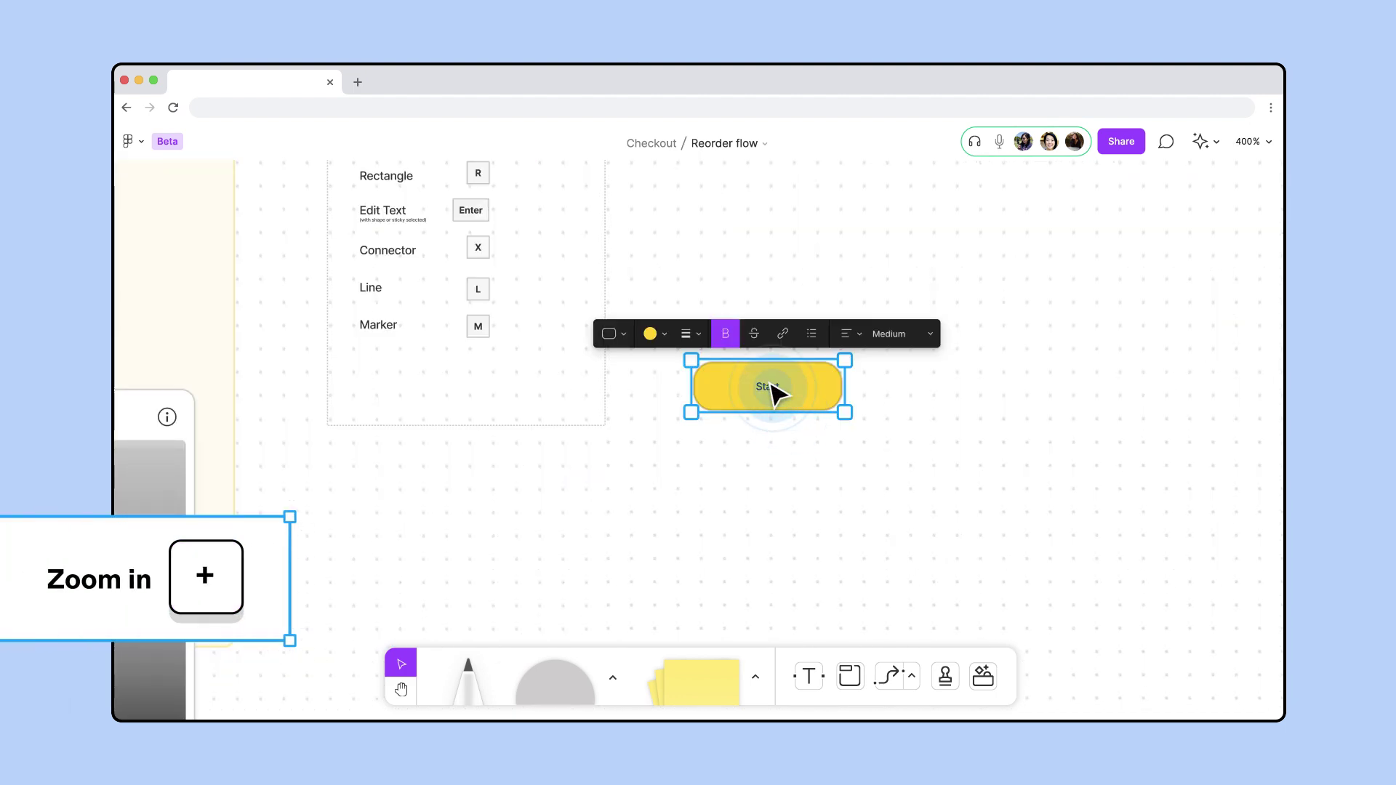
double_click(771, 393)
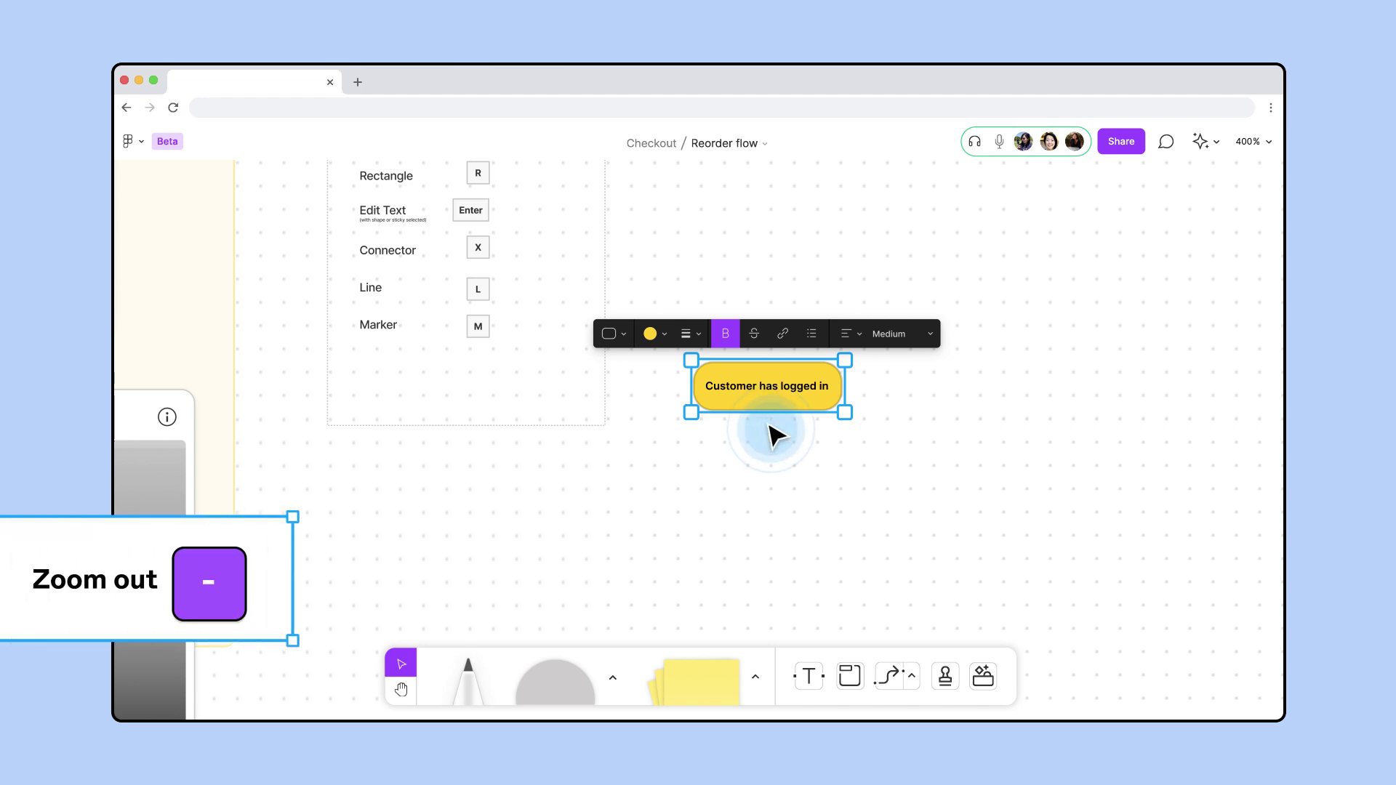
key(minus)
key(minus)
click(443, 495)
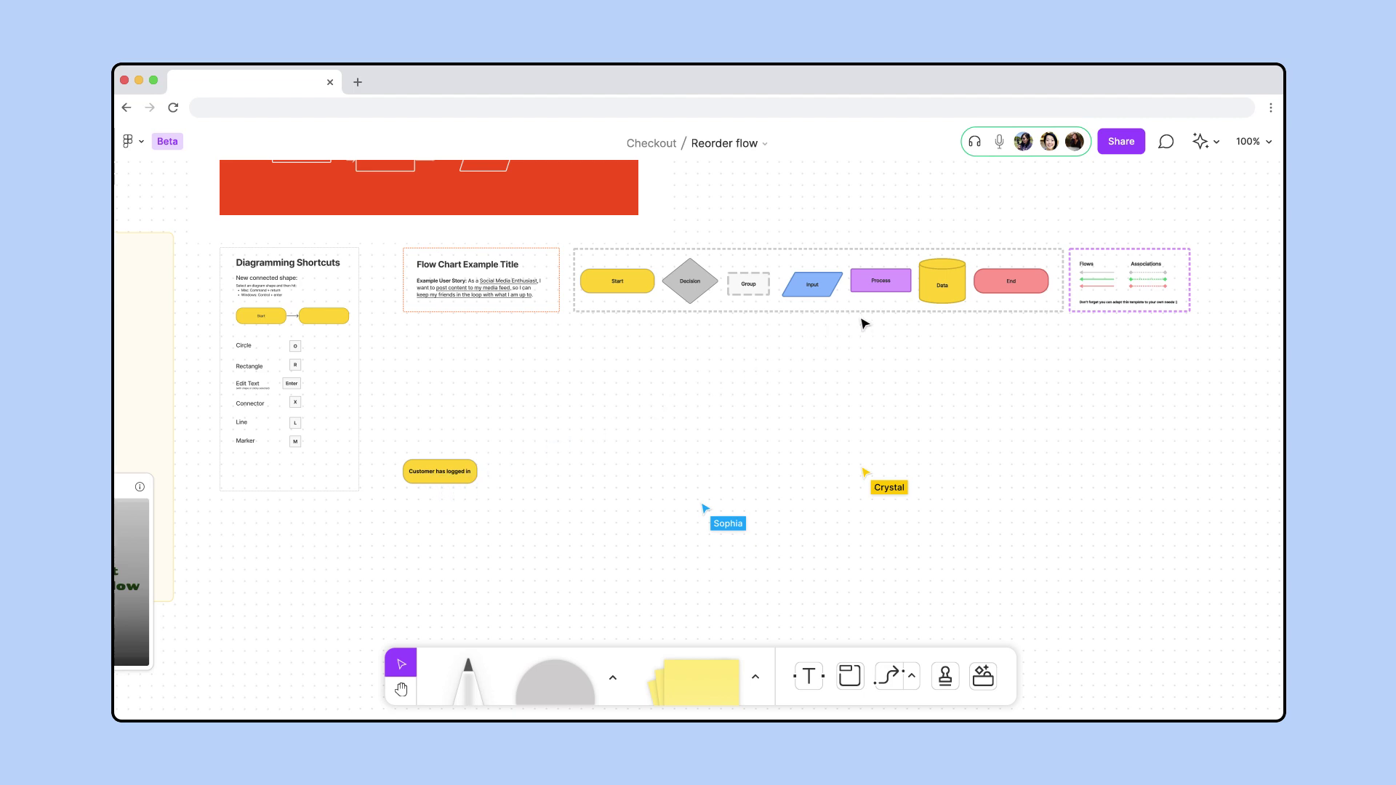
Copy the Data cylinder beside it, labelled 'Customer Data' in Large text
drag(932, 285, 542, 476)
key(shift+2)
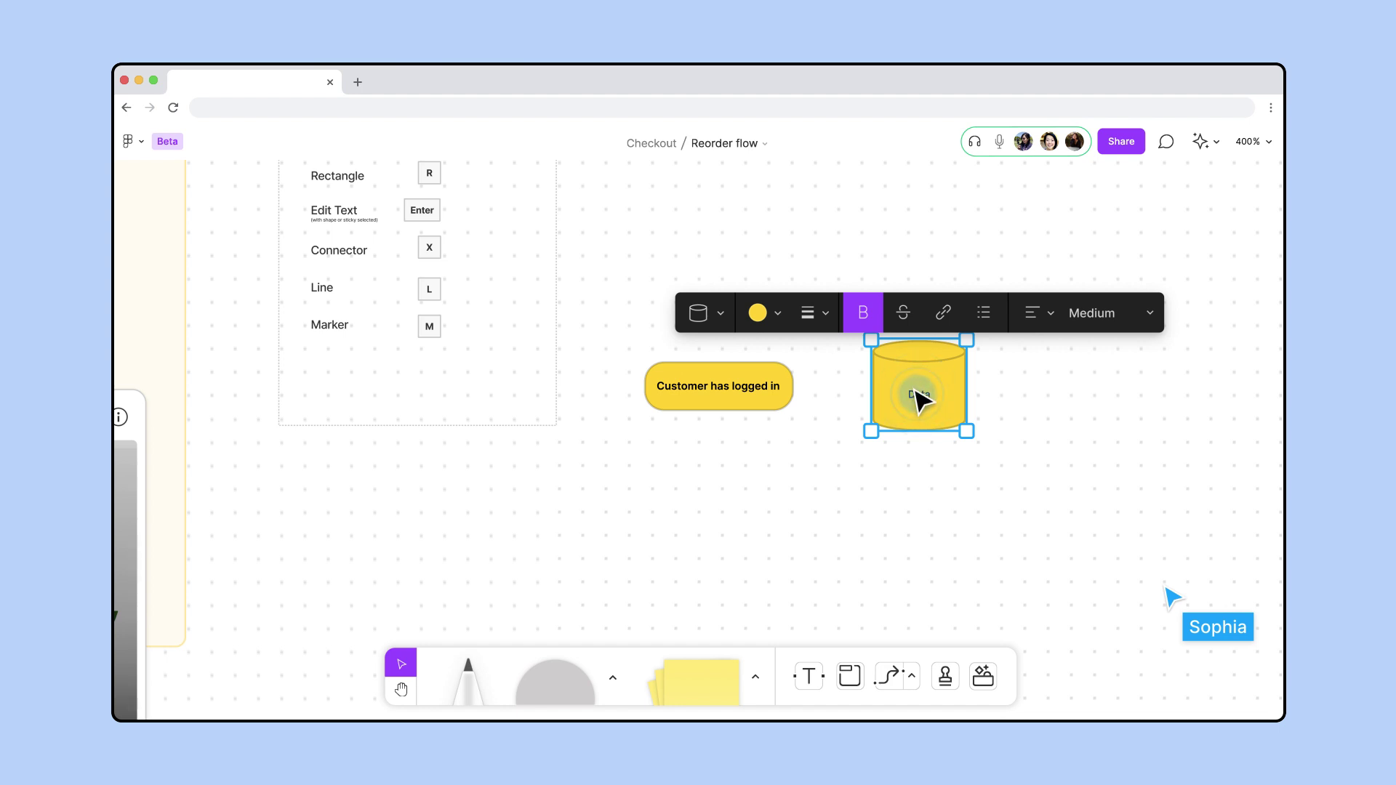
text(Customer d)
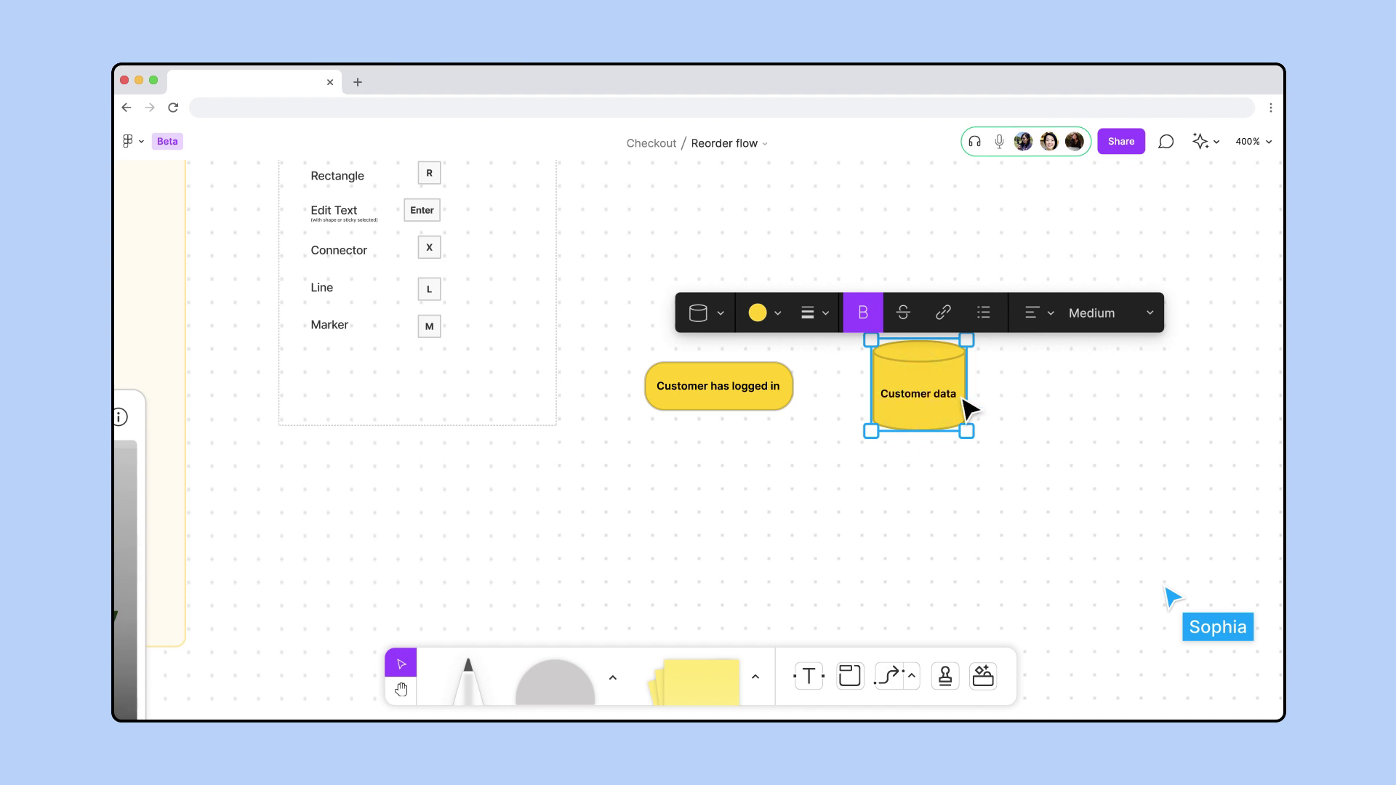
click(1113, 314)
click(1141, 340)
click(1112, 392)
Draw an arrow from the 'Customer has logged in' pill to the Customer Data cylinder
click(887, 675)
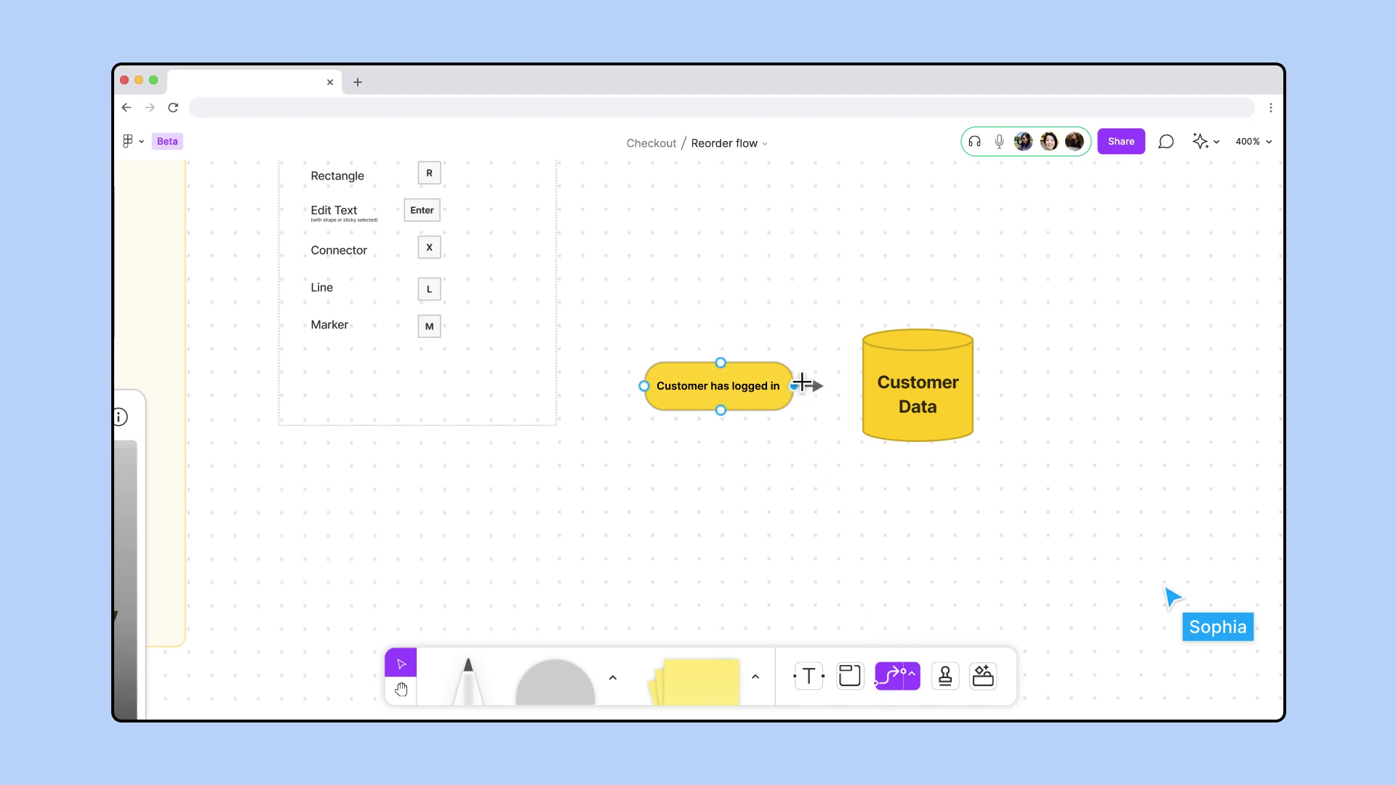
drag(858, 382, 863, 383)
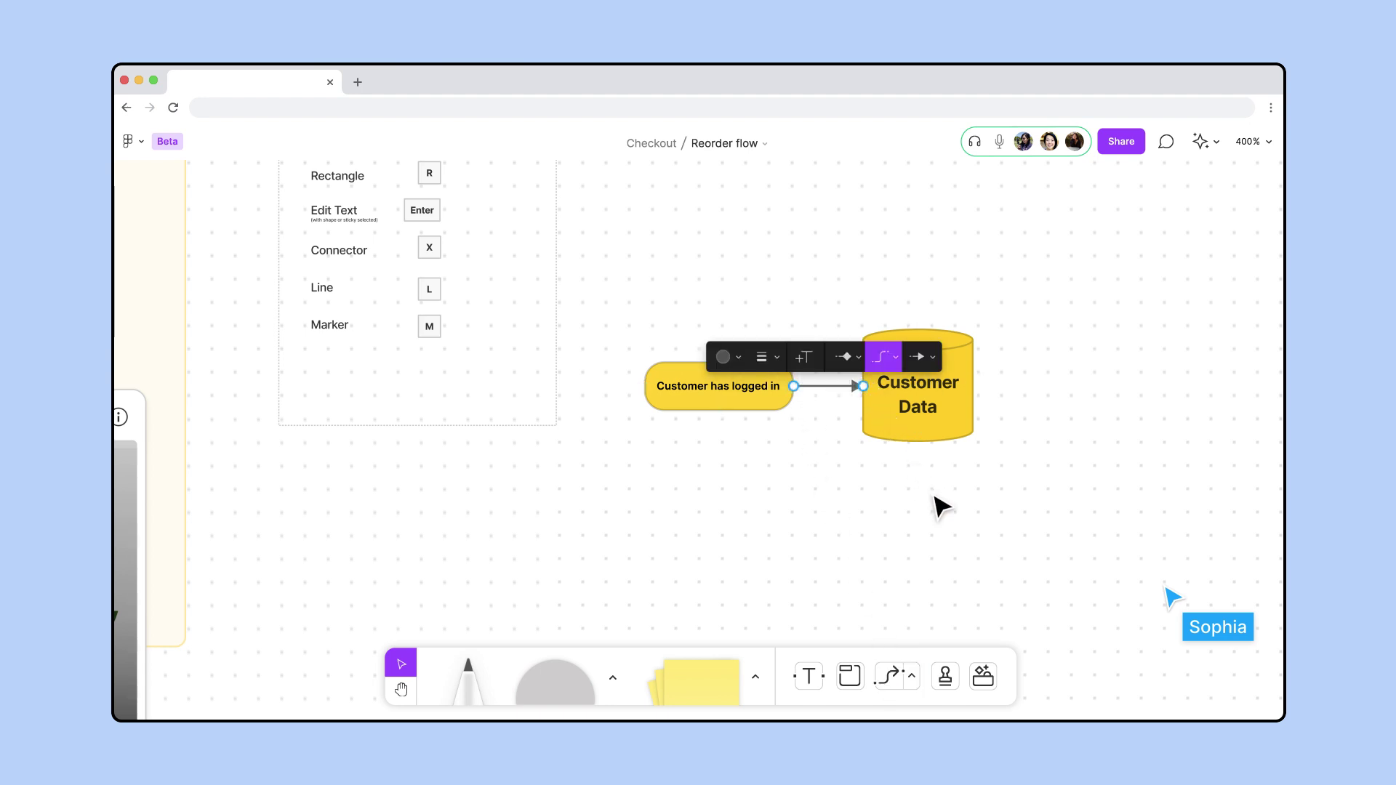
scroll(942, 507, down, 3)
click(725, 522)
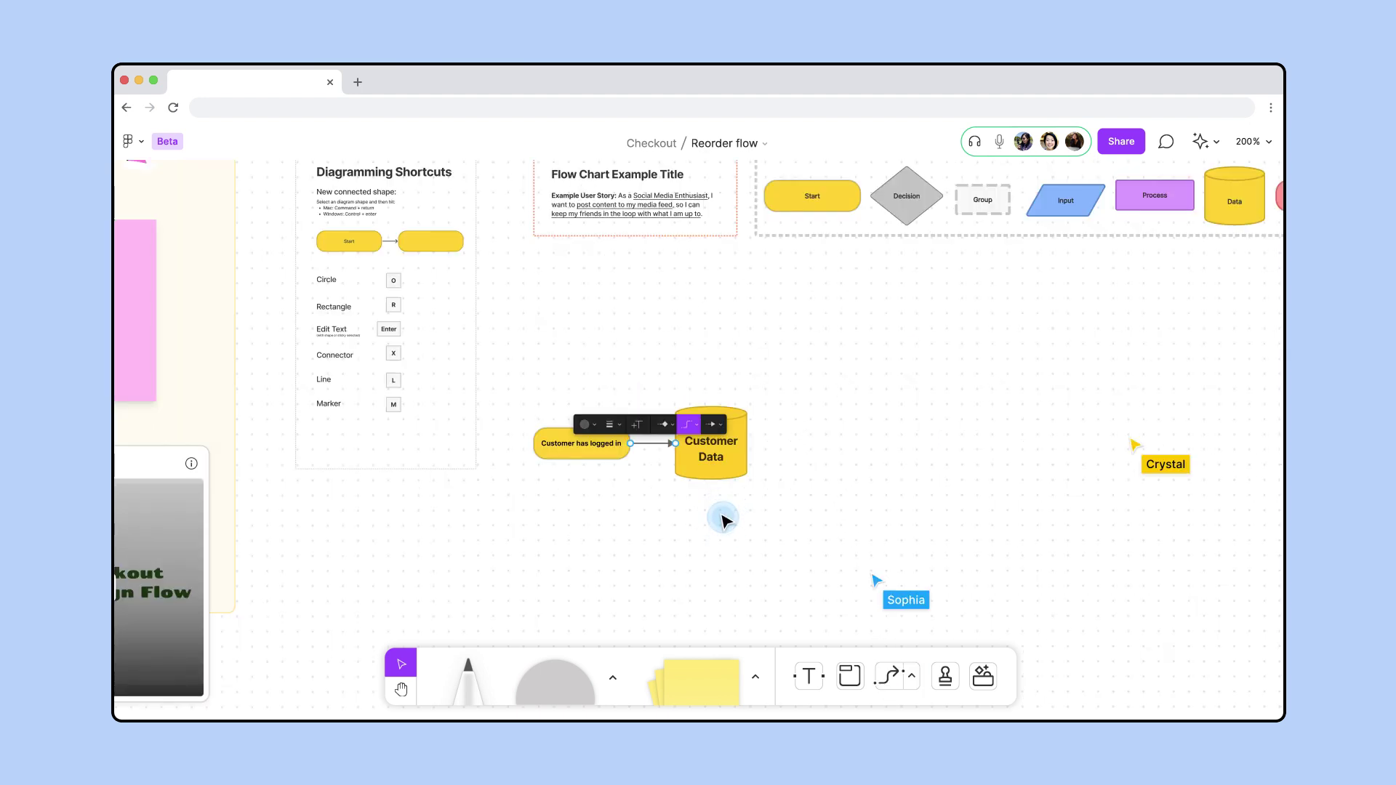
click(725, 521)
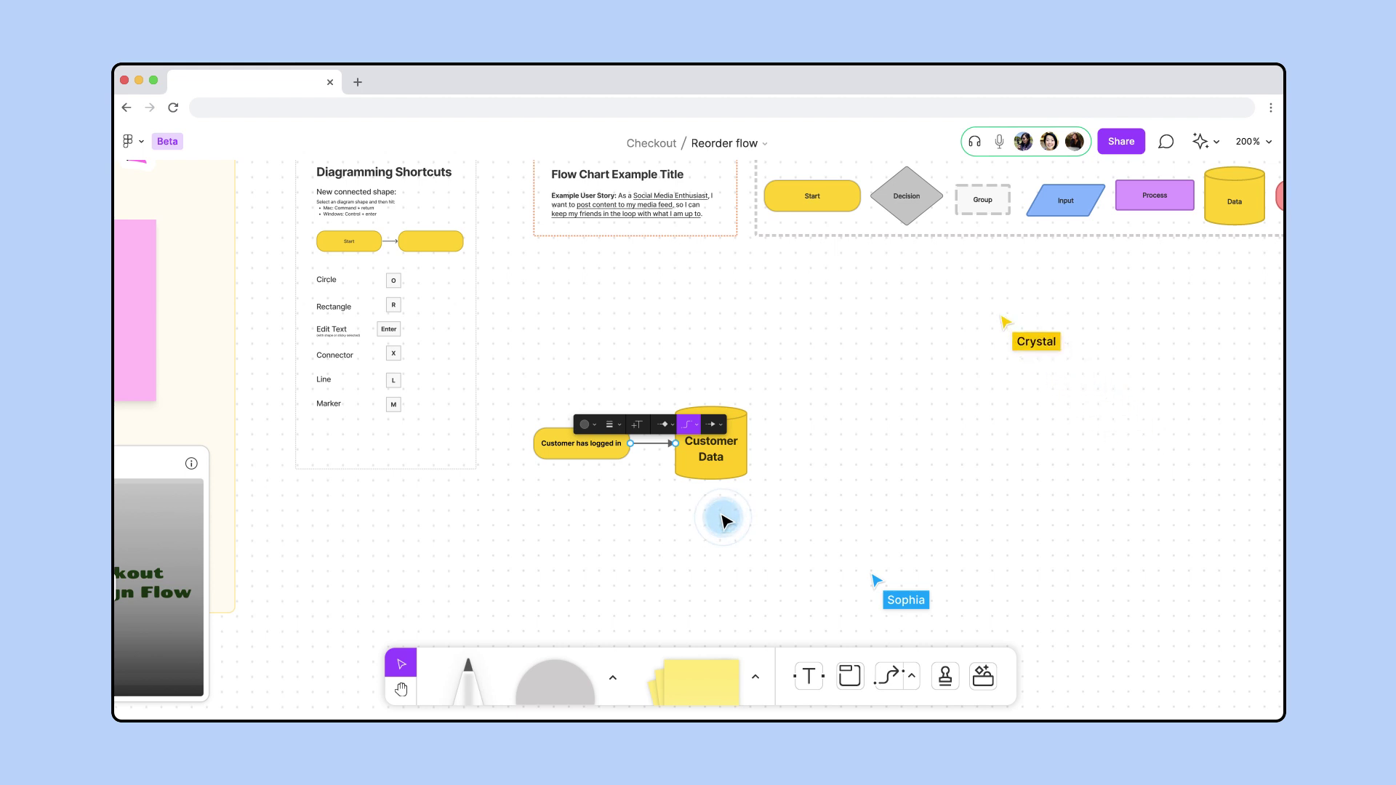
Copy the grey Decision diamond and label it 'Has placed previous orders?'
click(905, 197)
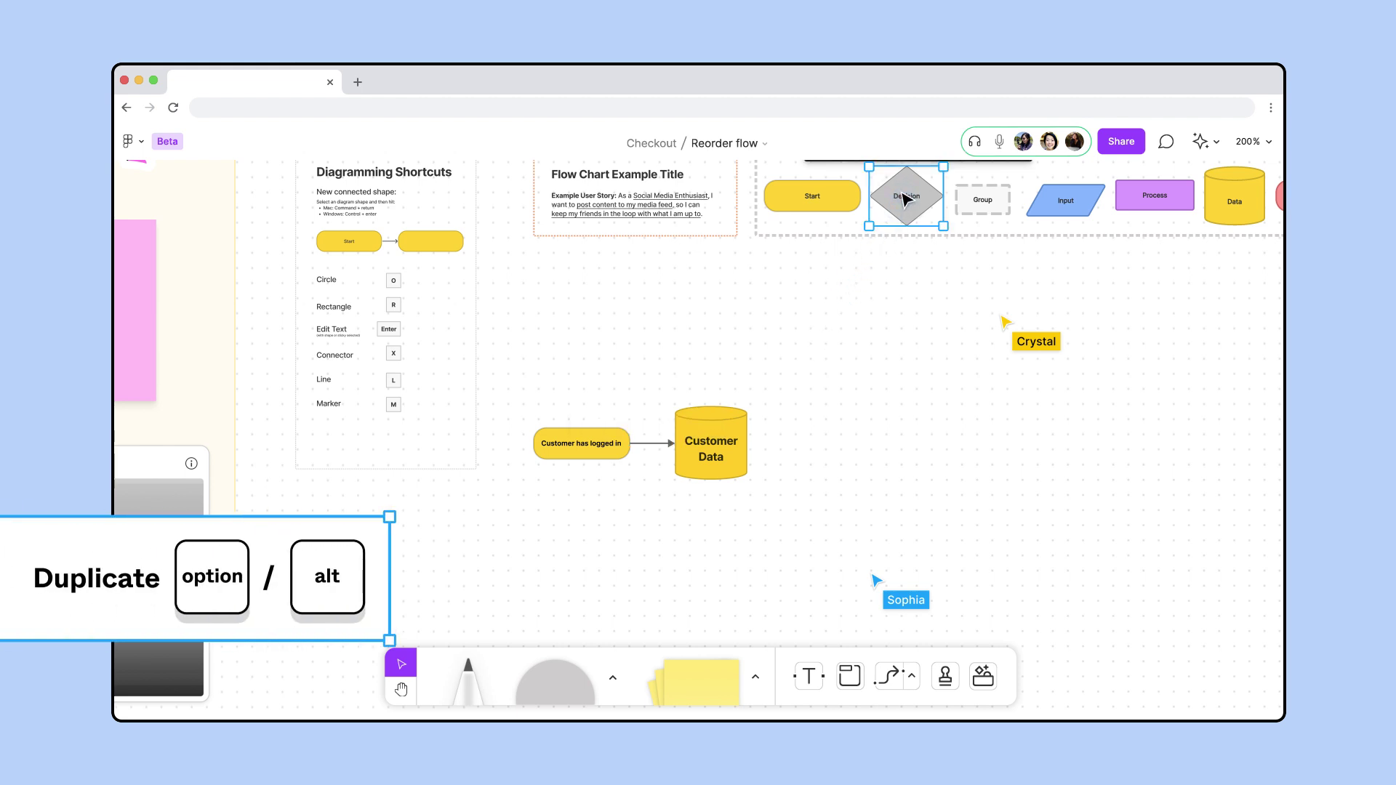
drag(905, 197, 834, 445)
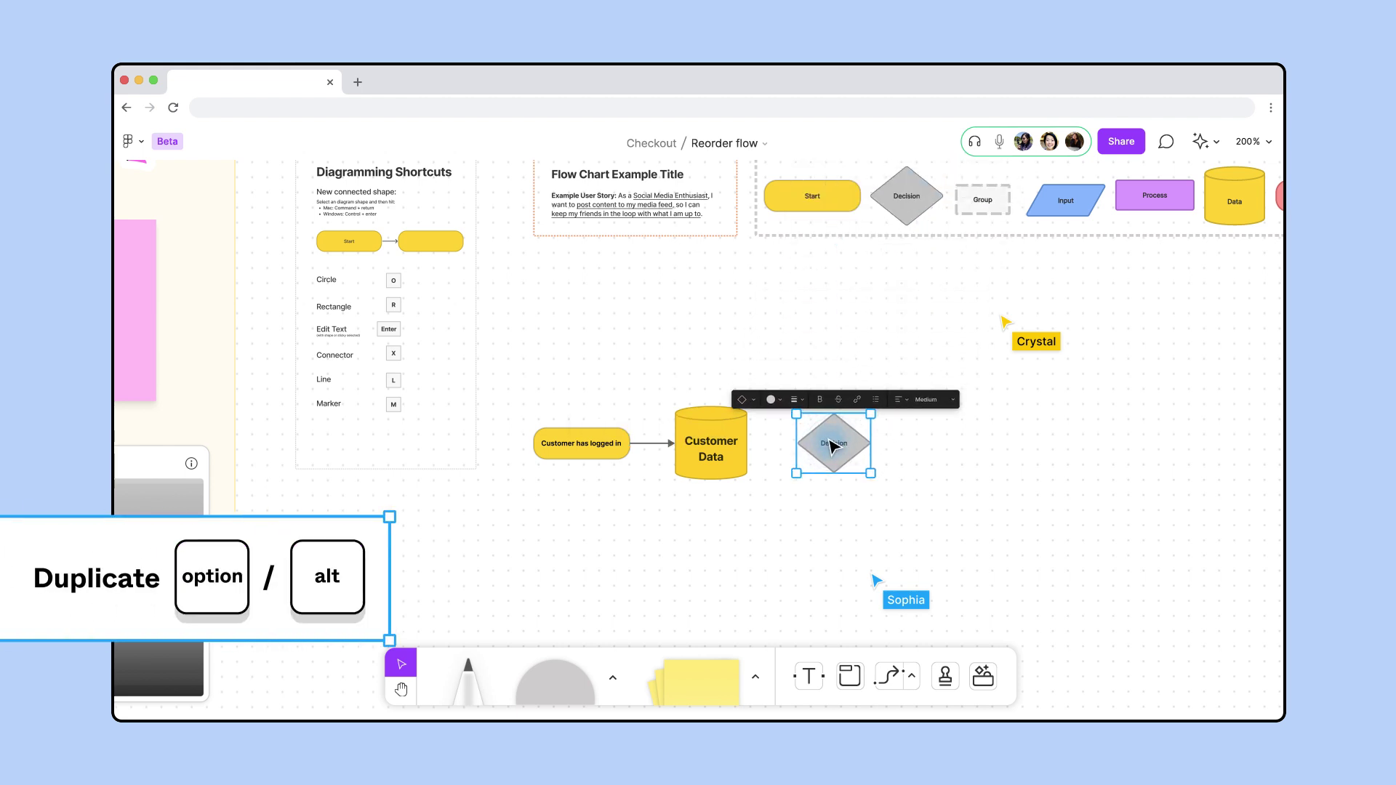
scroll(835, 445, up, 5)
key(Return)
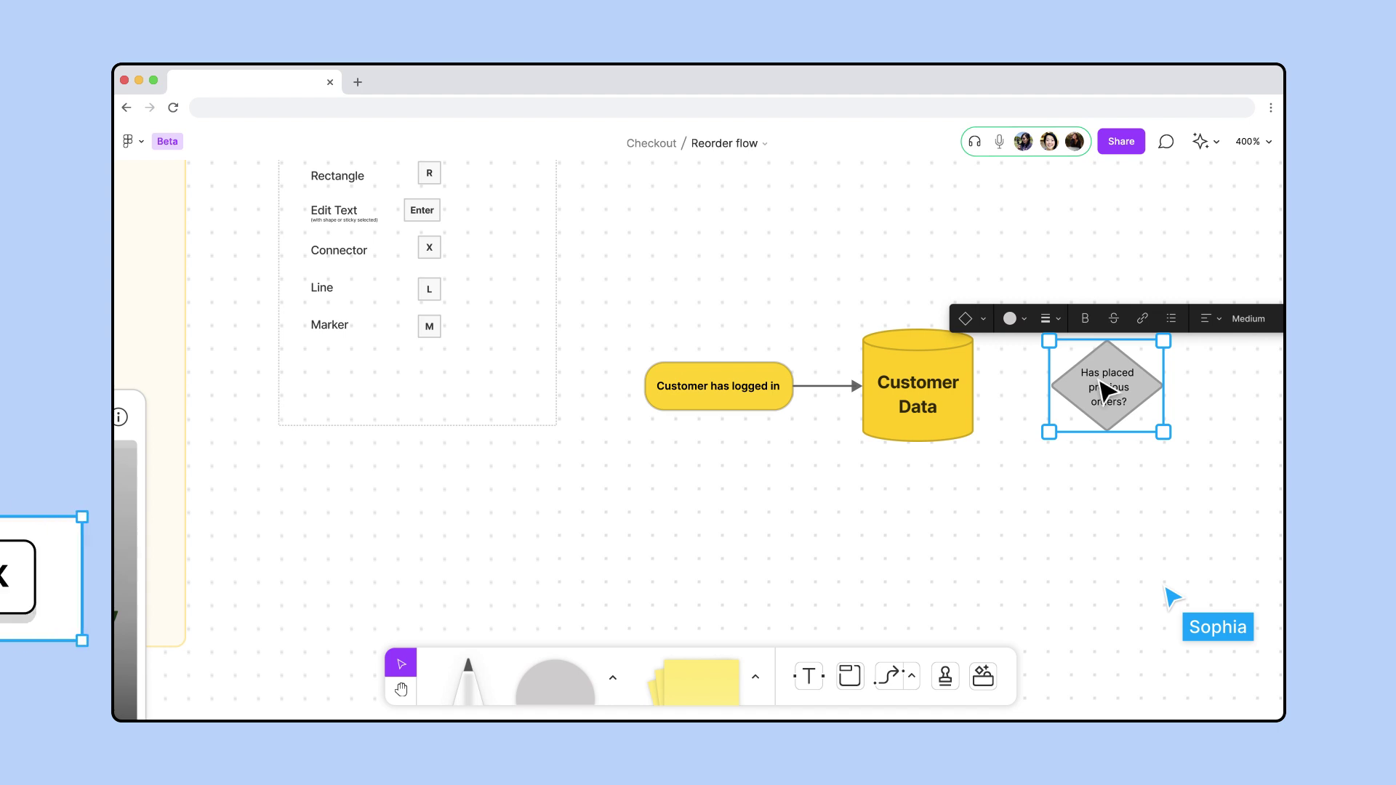
Connect the Customer Data cylinder to the decision diamond with an arrow
key(x)
drag(973, 391, 1052, 387)
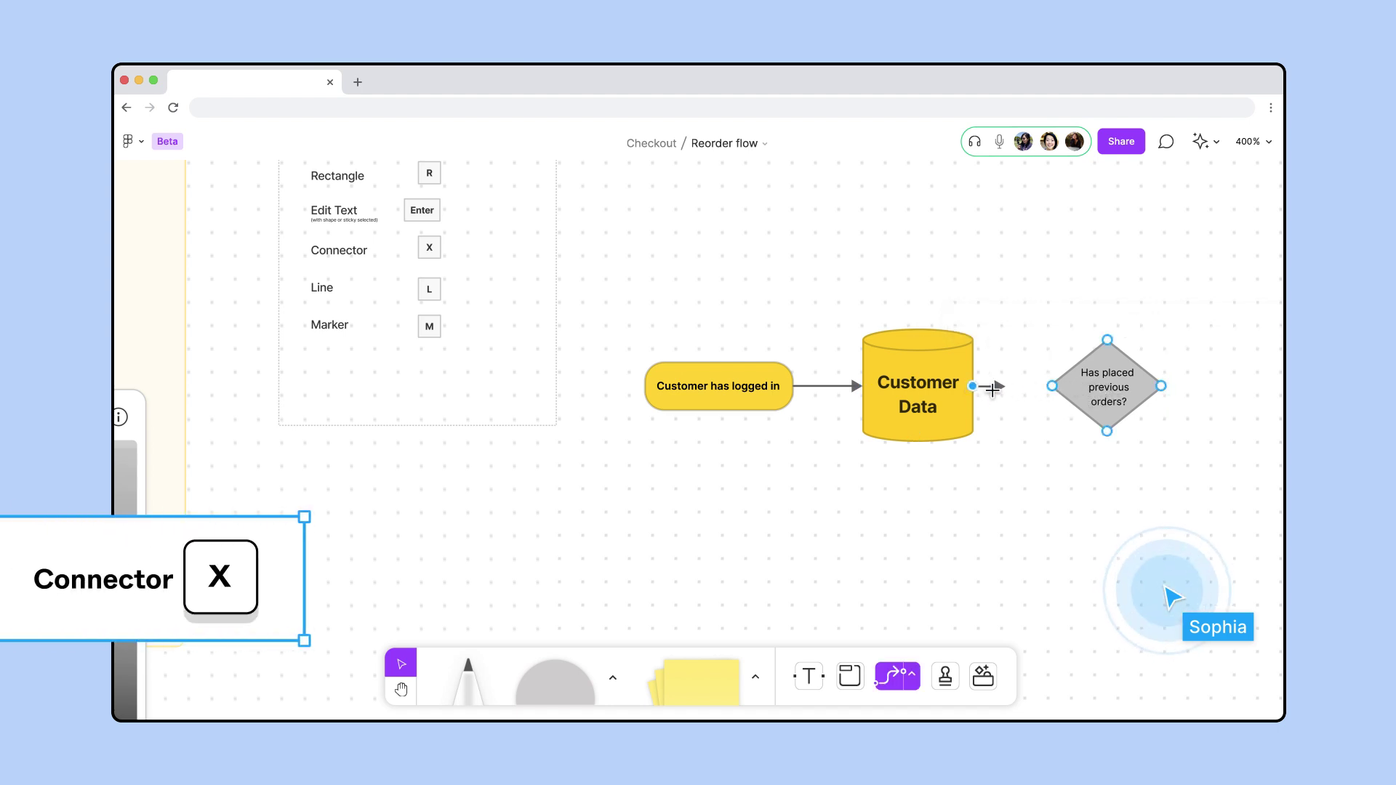
click(1103, 480)
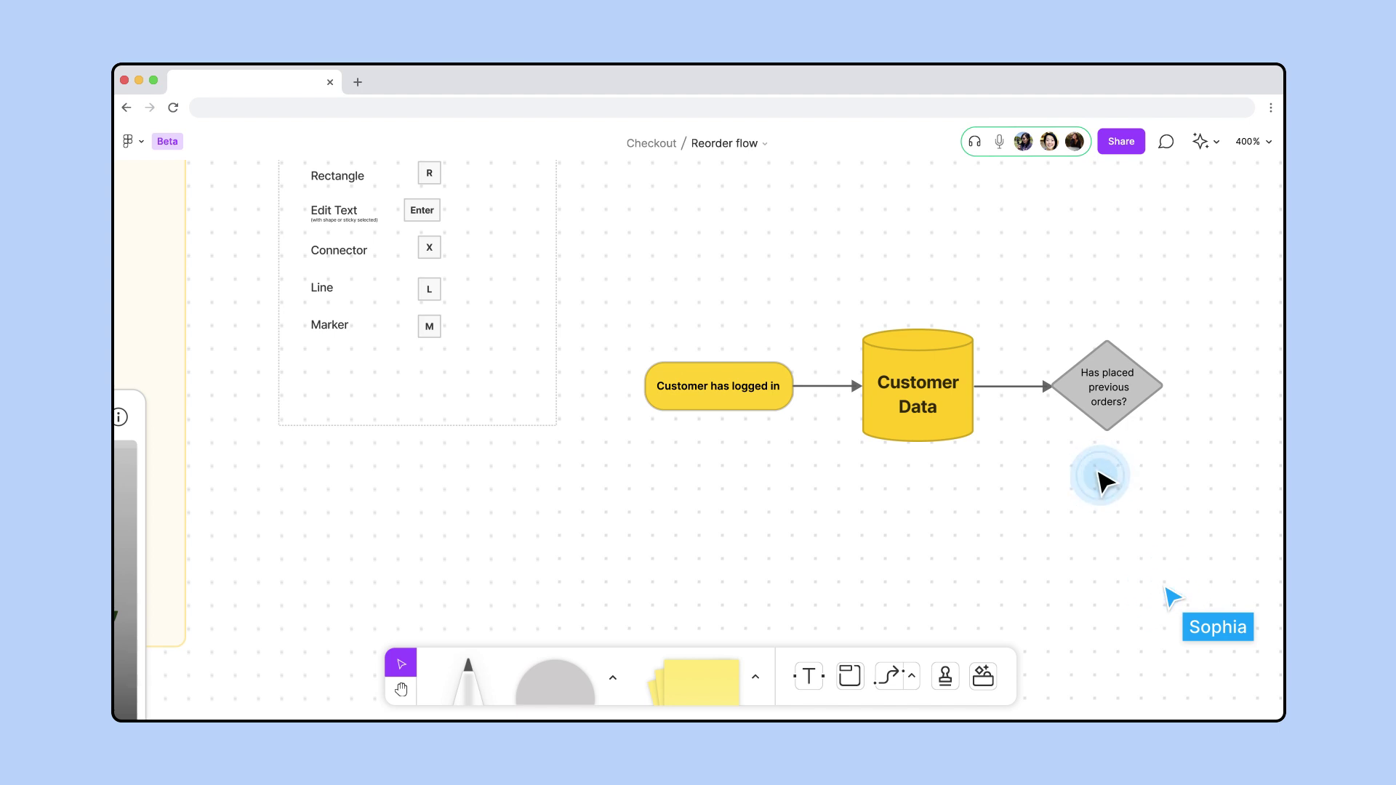
scroll(1104, 480, down, 5)
key(grave)
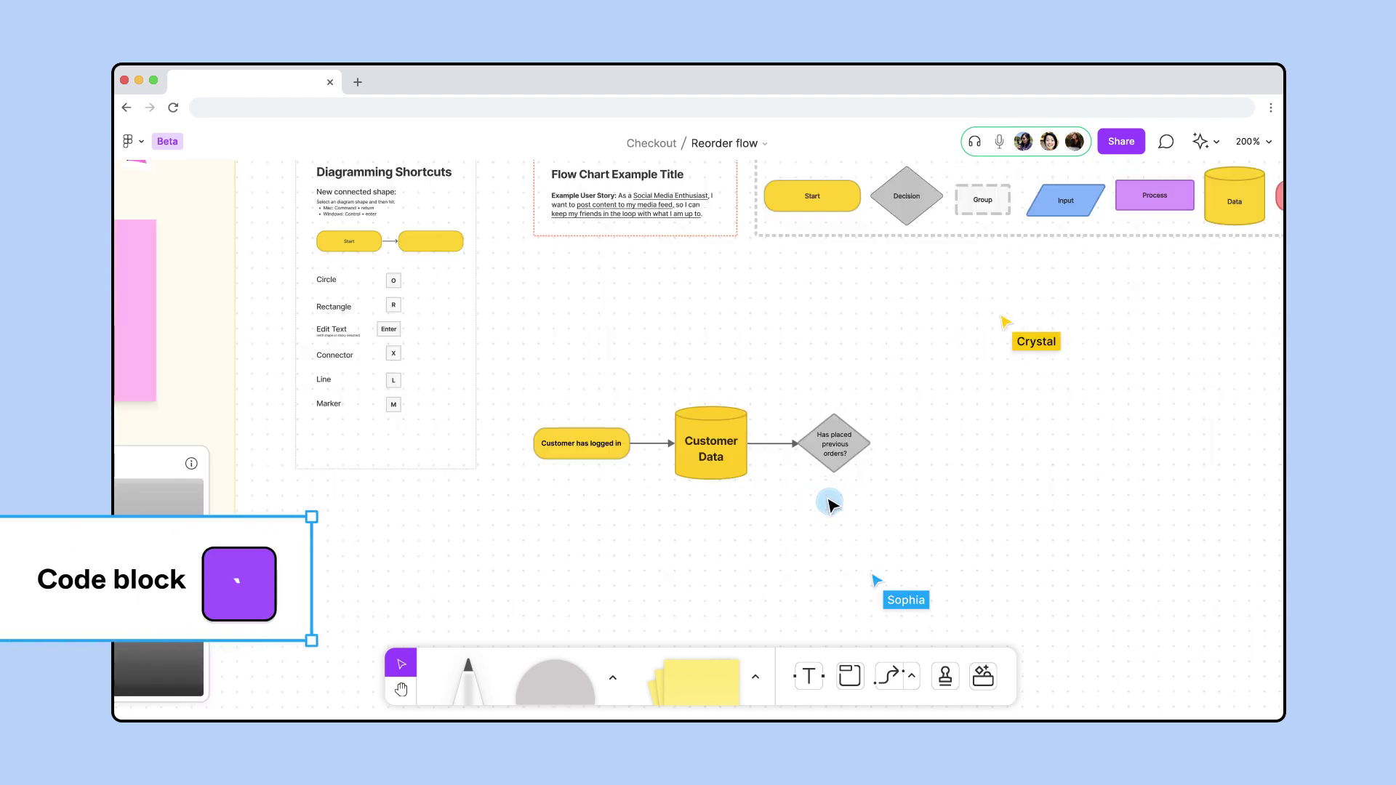
Place a code block, then add a green-labelled 'Yes' connector from the decision's bottom
click(828, 320)
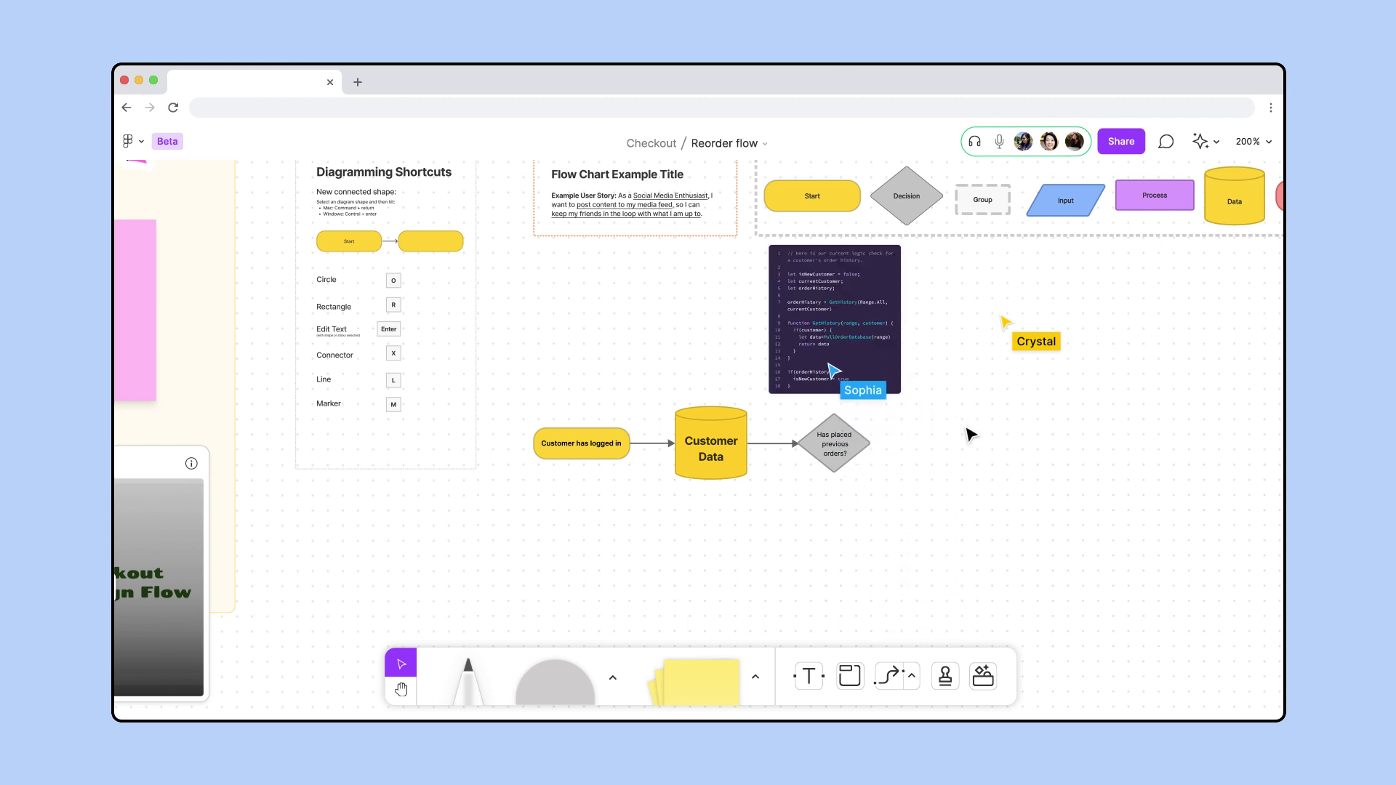
click(889, 677)
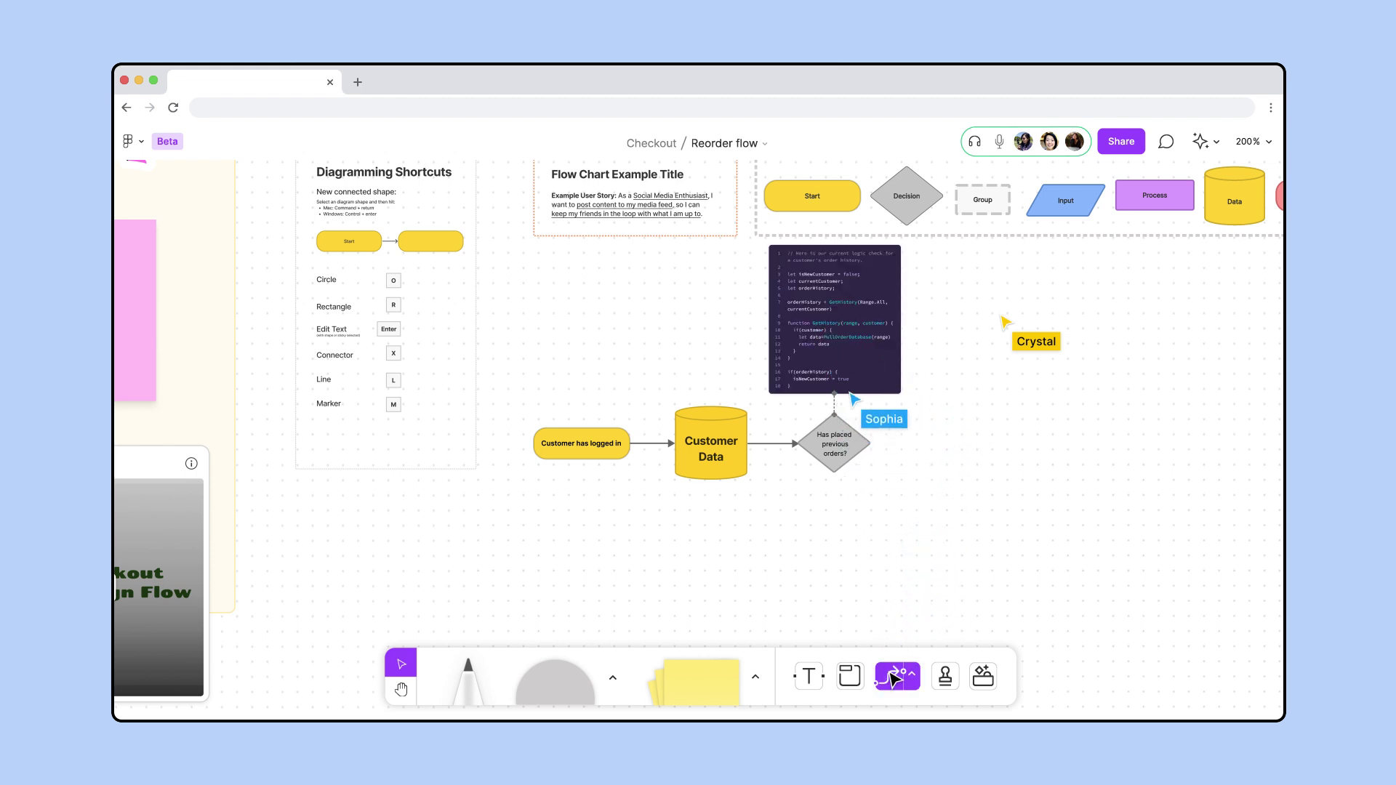
drag(901, 521, 916, 520)
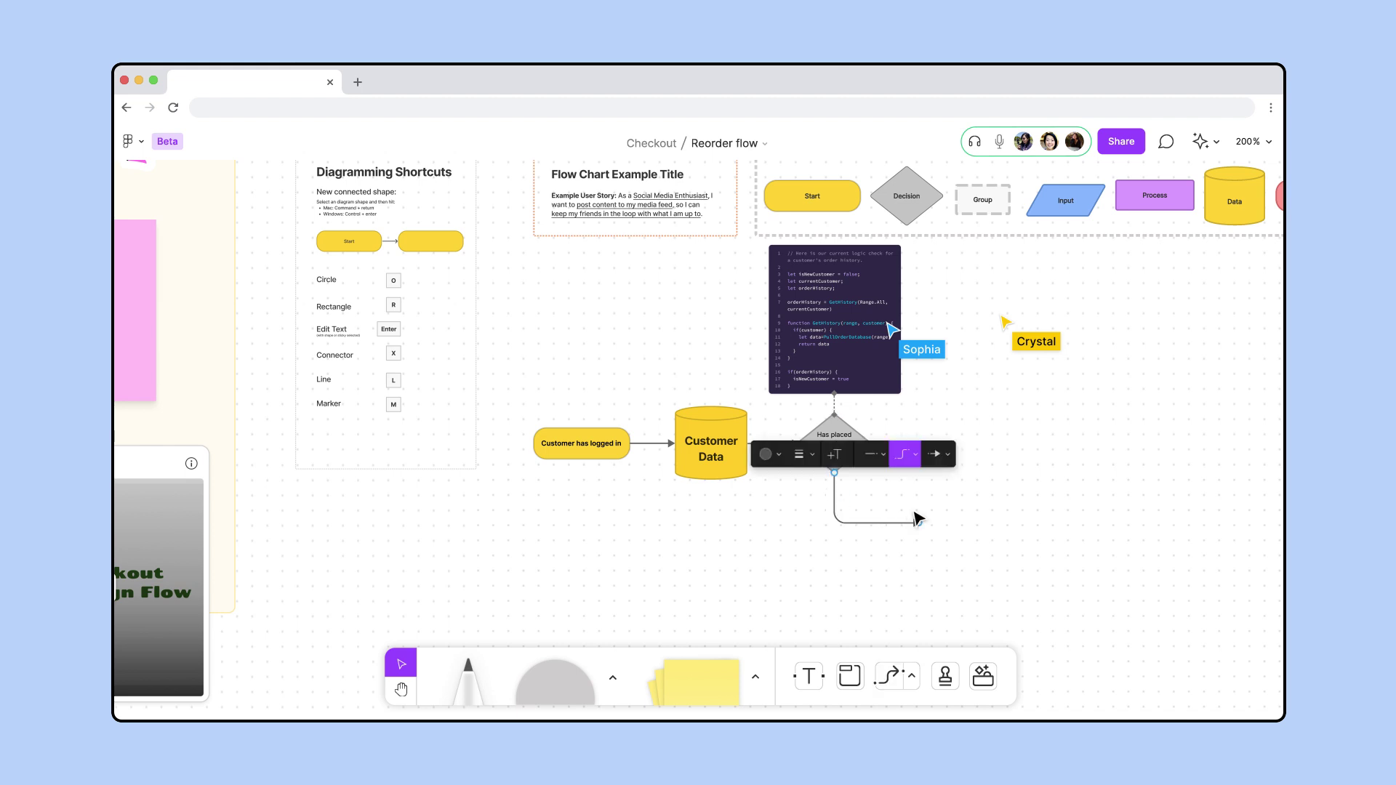
scroll(918, 519, up, 5)
double_click(859, 522)
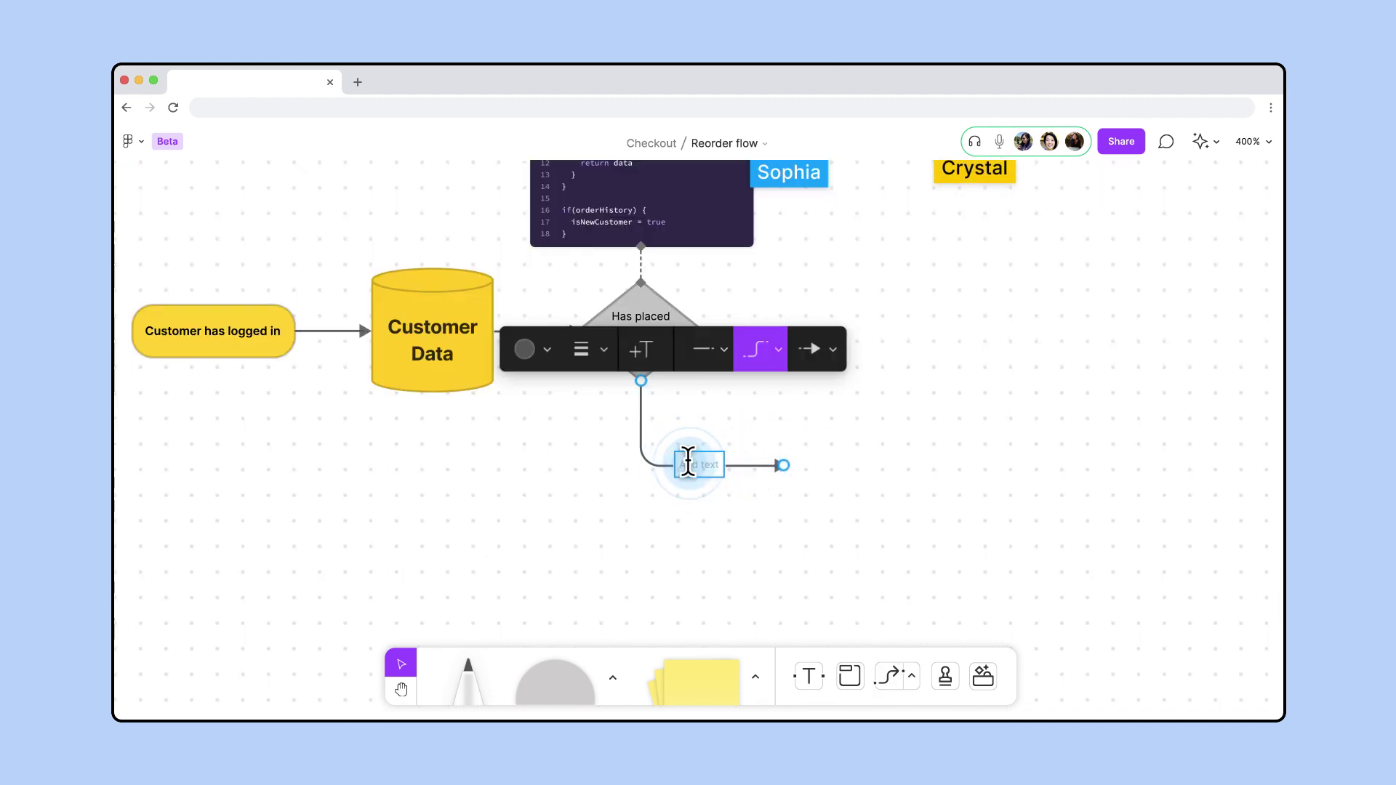
text(Yes)
click(545, 350)
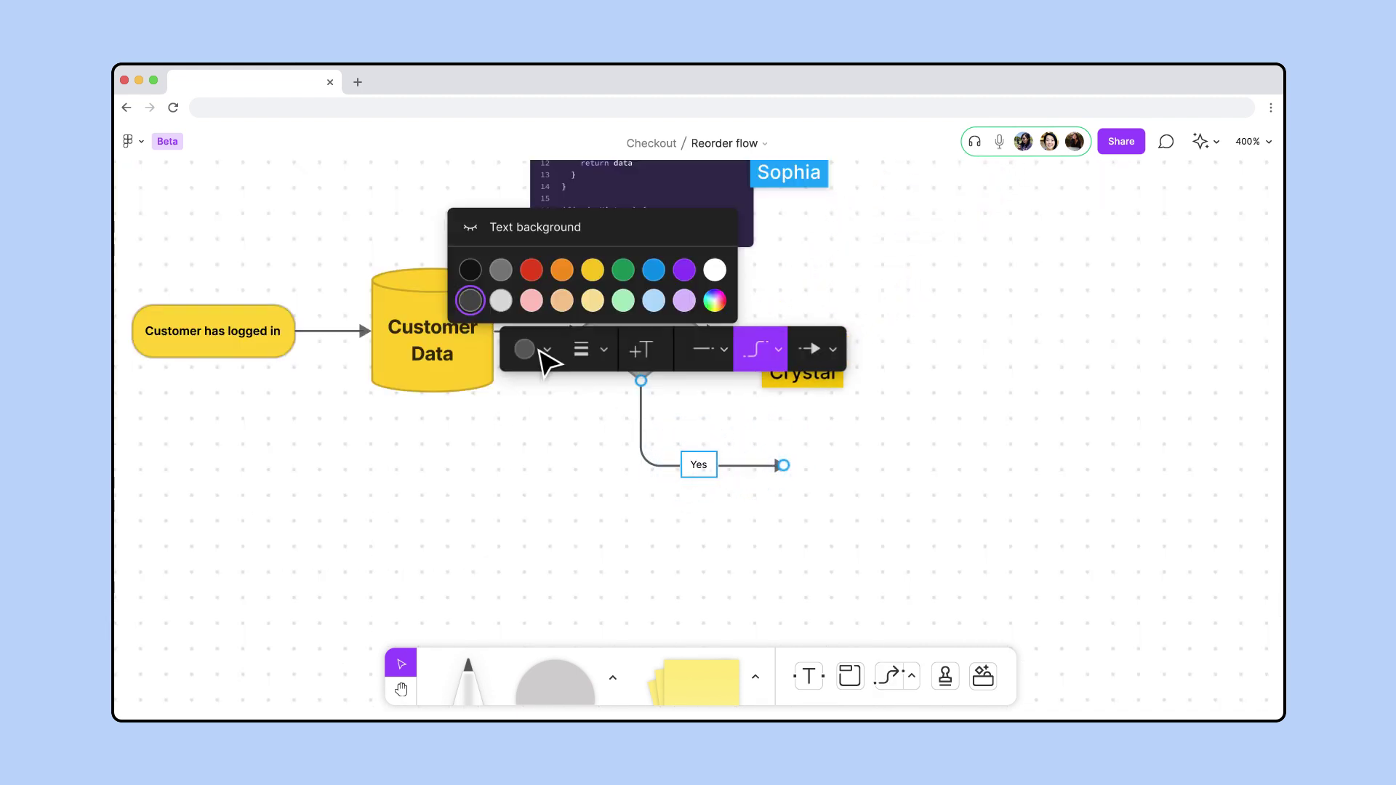
click(624, 270)
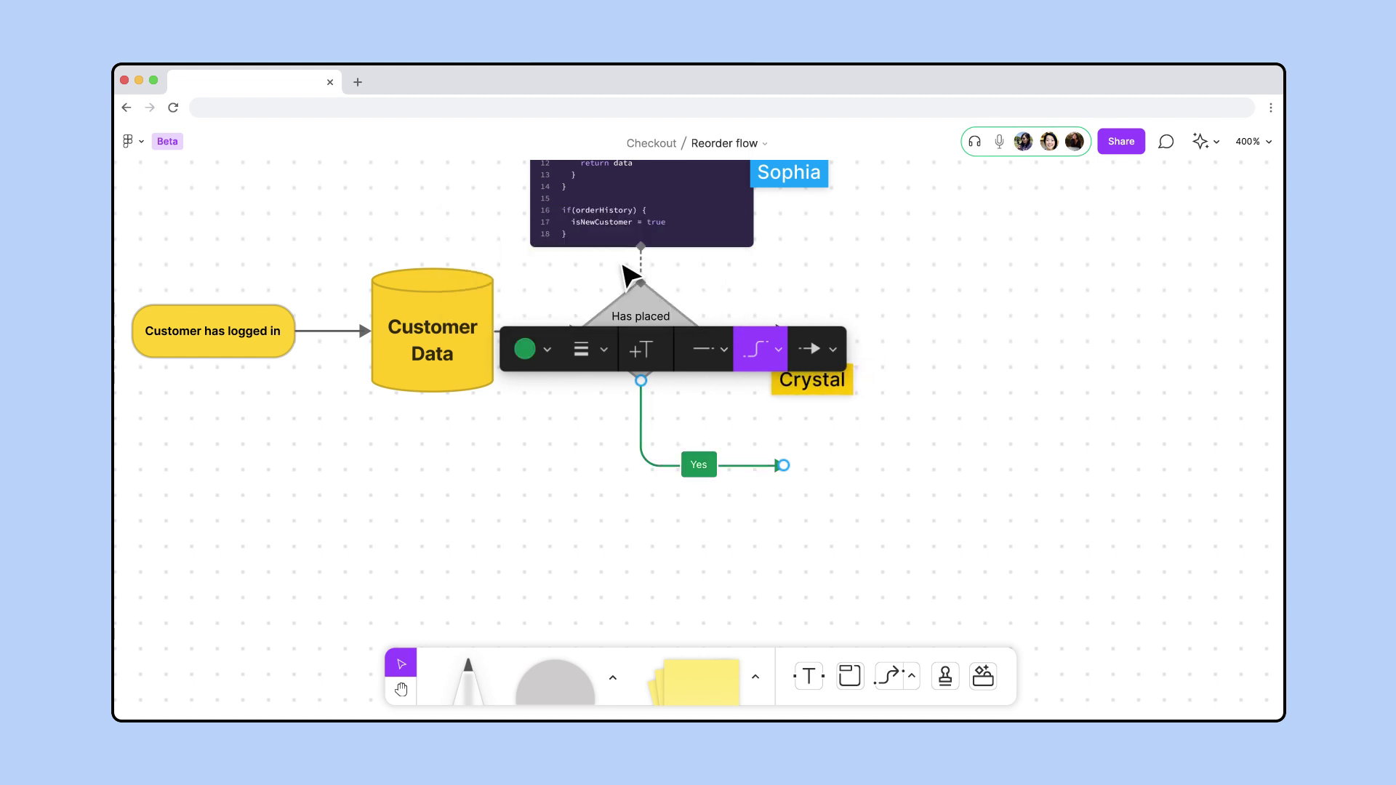
key(Escape)
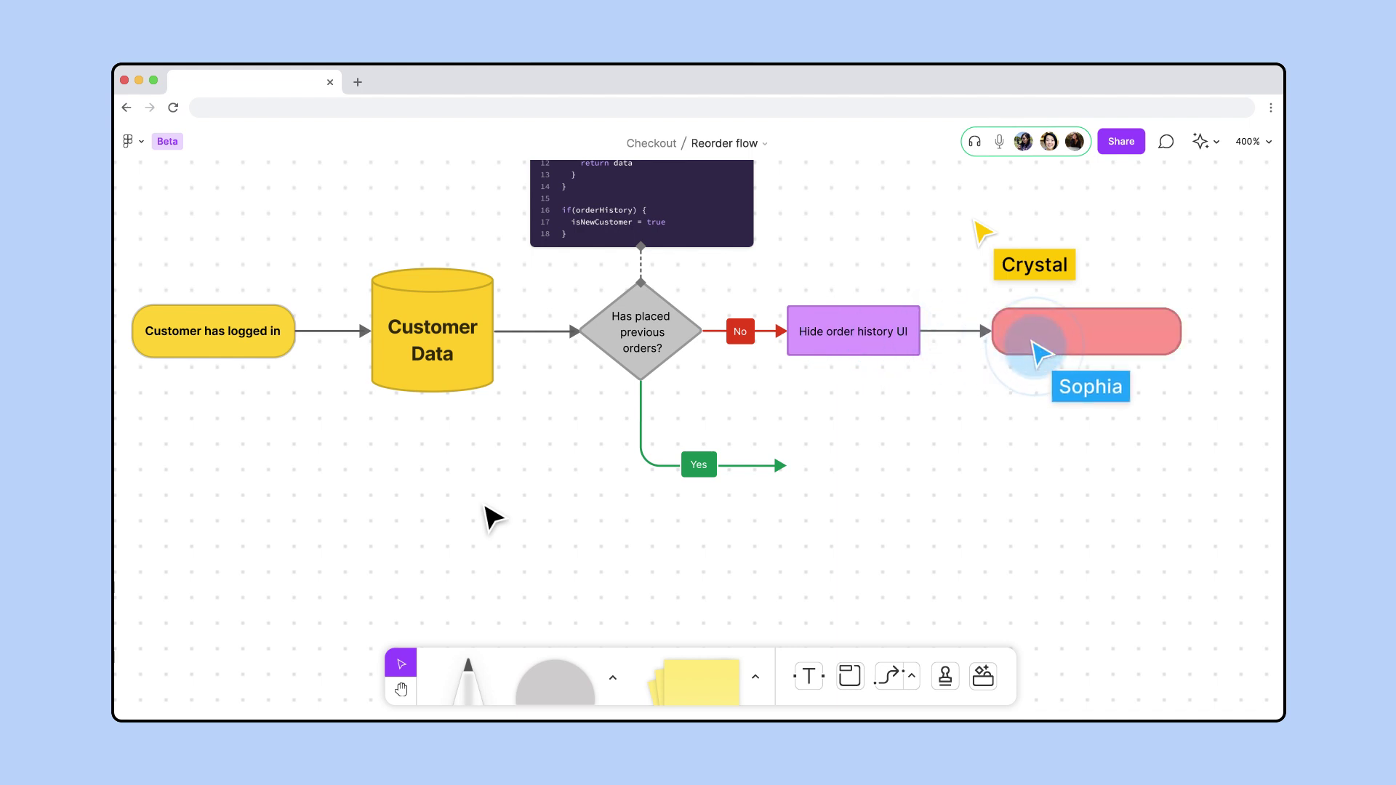
Duplicate the 'Hide order history UI' step onto the Yes branch
click(485, 507)
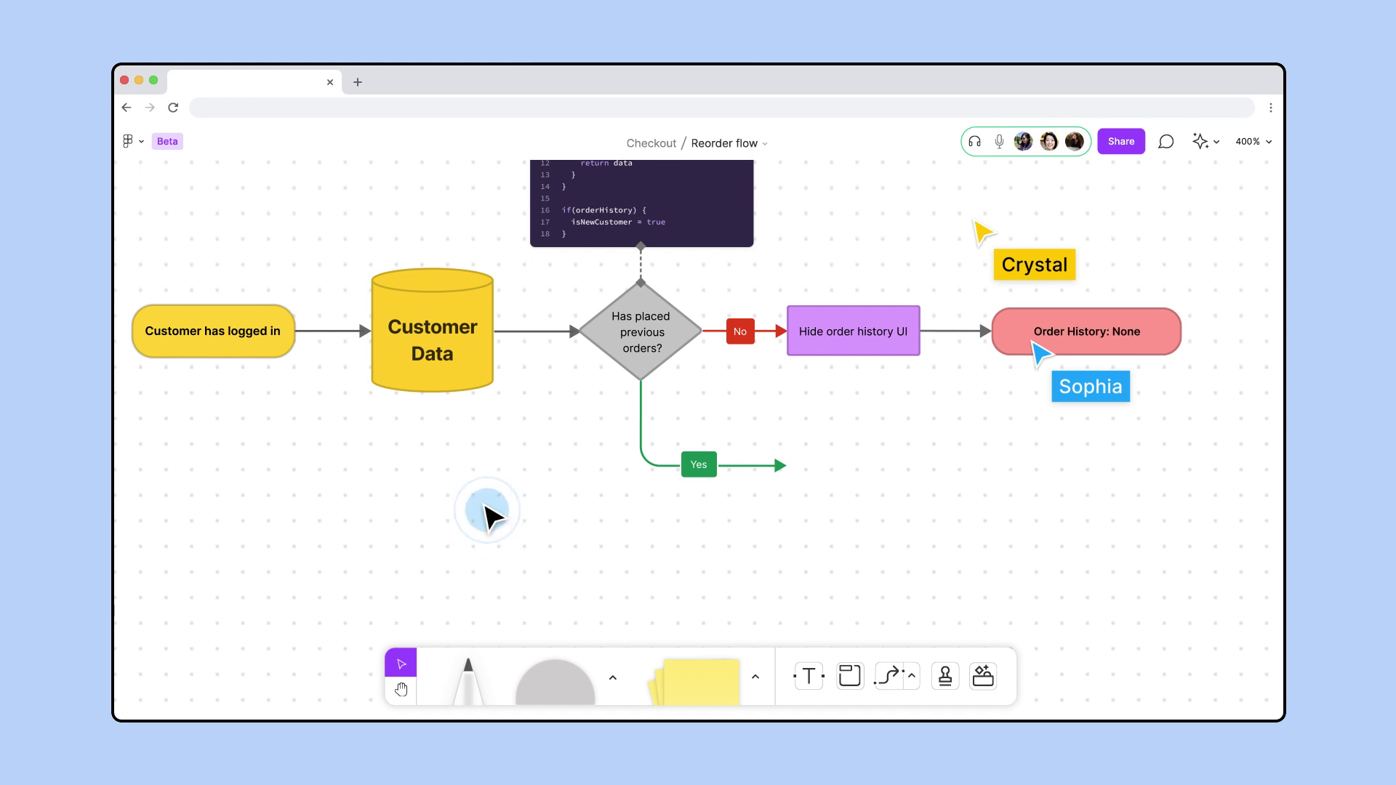
click(846, 336)
alt+drag(846, 336, 852, 473)
Relabel the copy 'Show', then attach a yellow 'All Order History' cylinder with Large text
text(Show order histor)
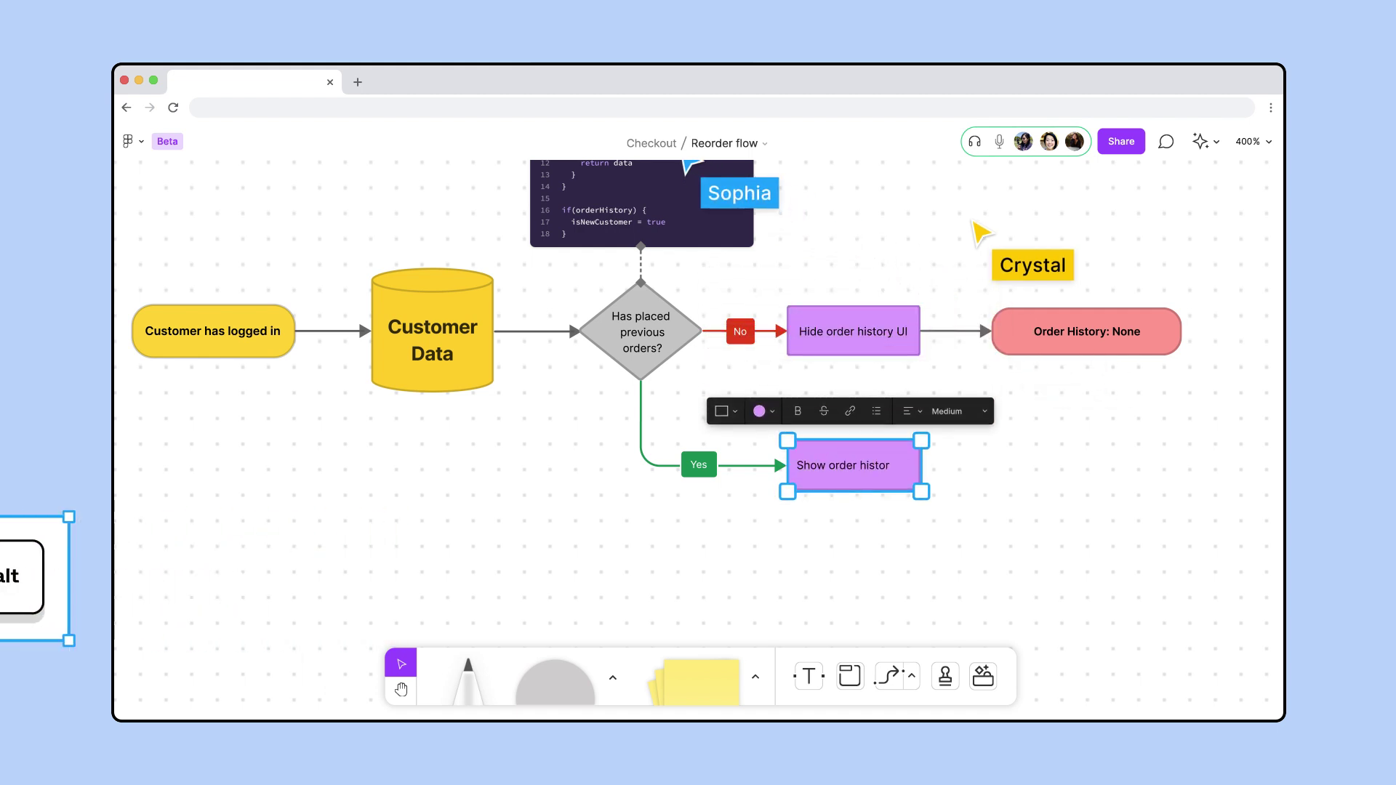
click(938, 466)
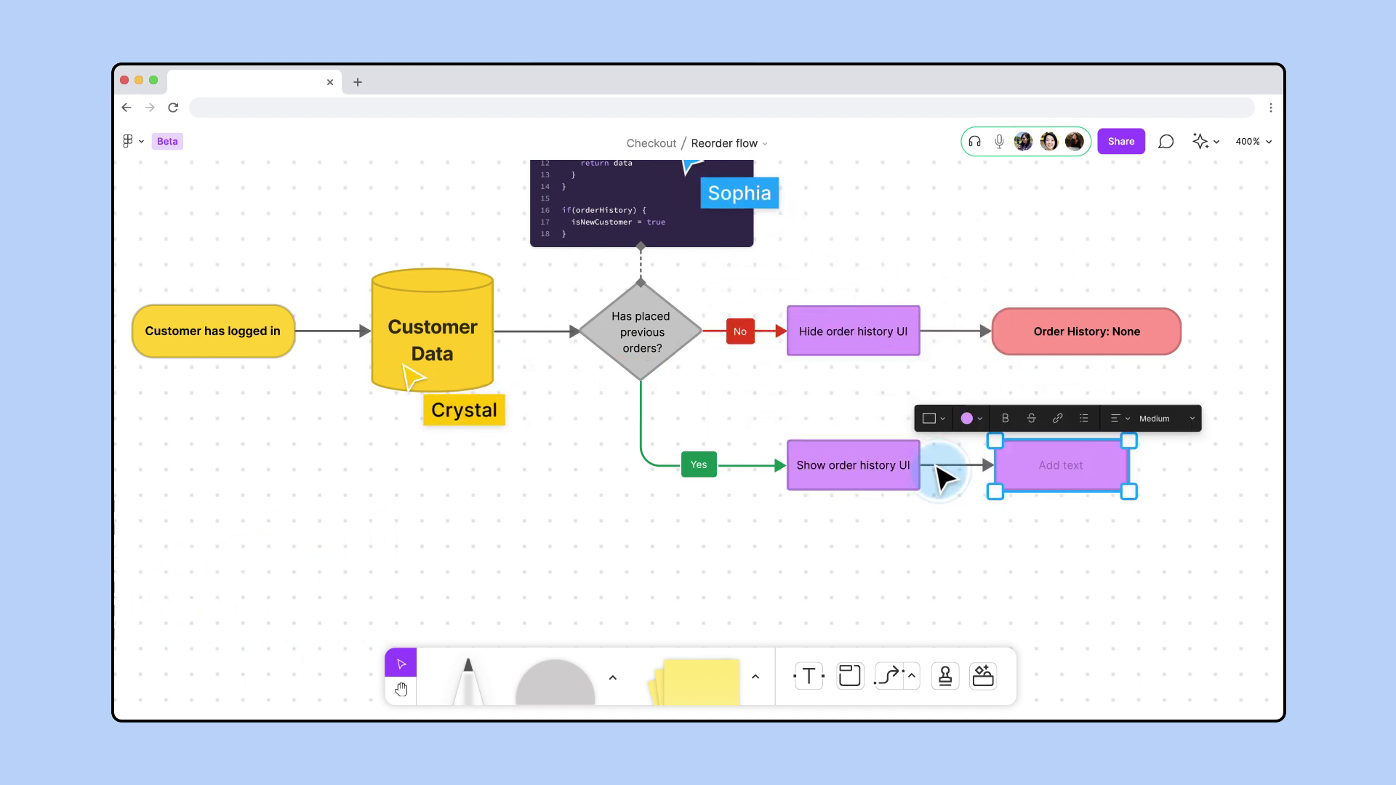
click(934, 418)
click(892, 384)
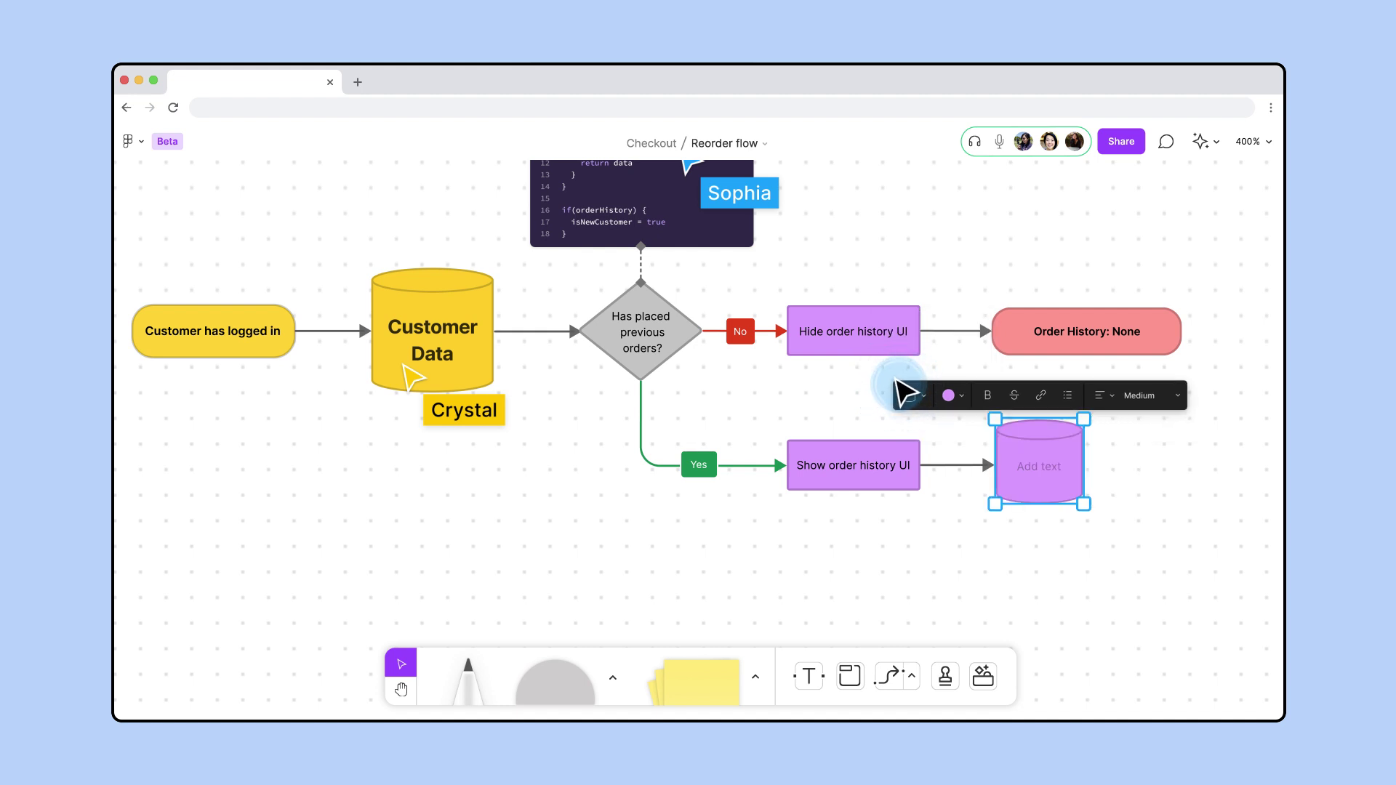
click(949, 396)
click(973, 339)
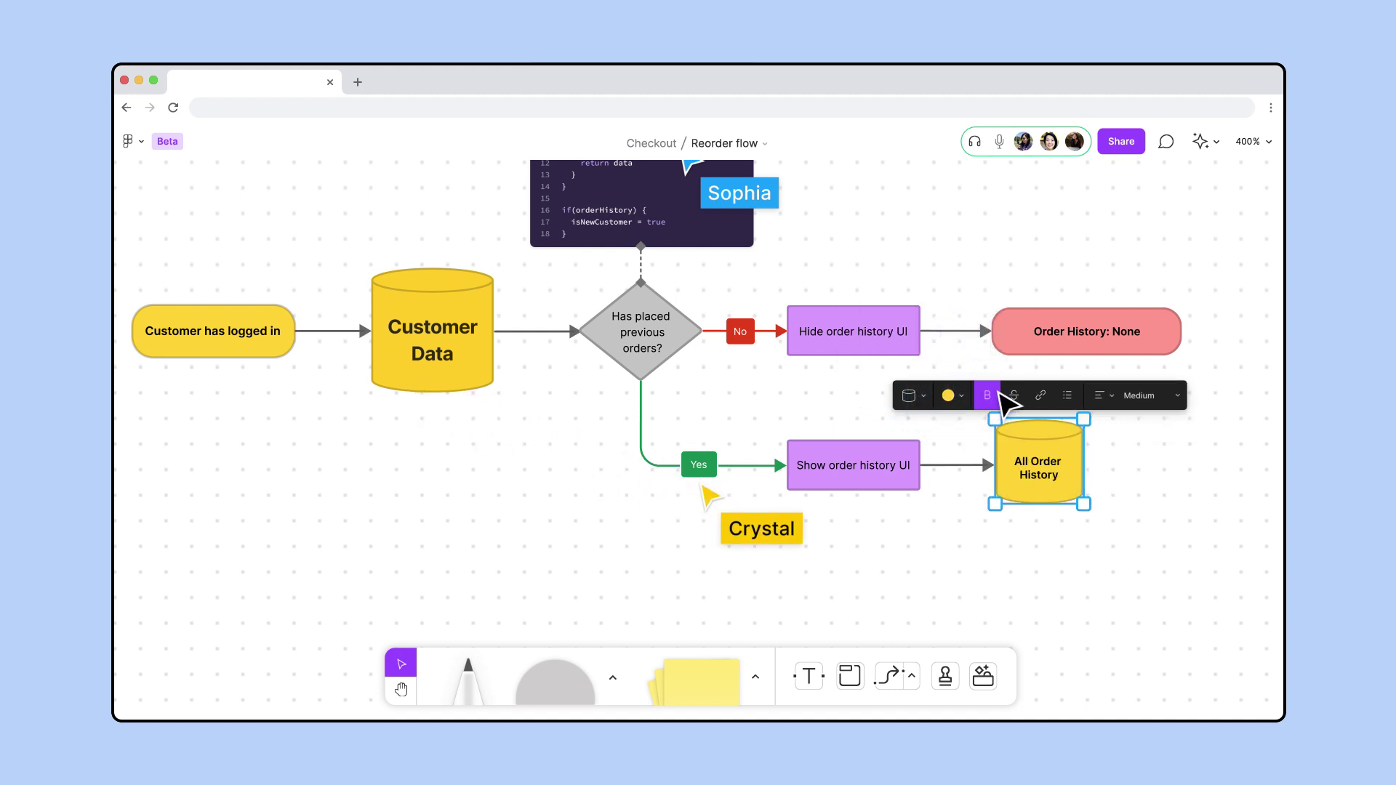
click(1159, 395)
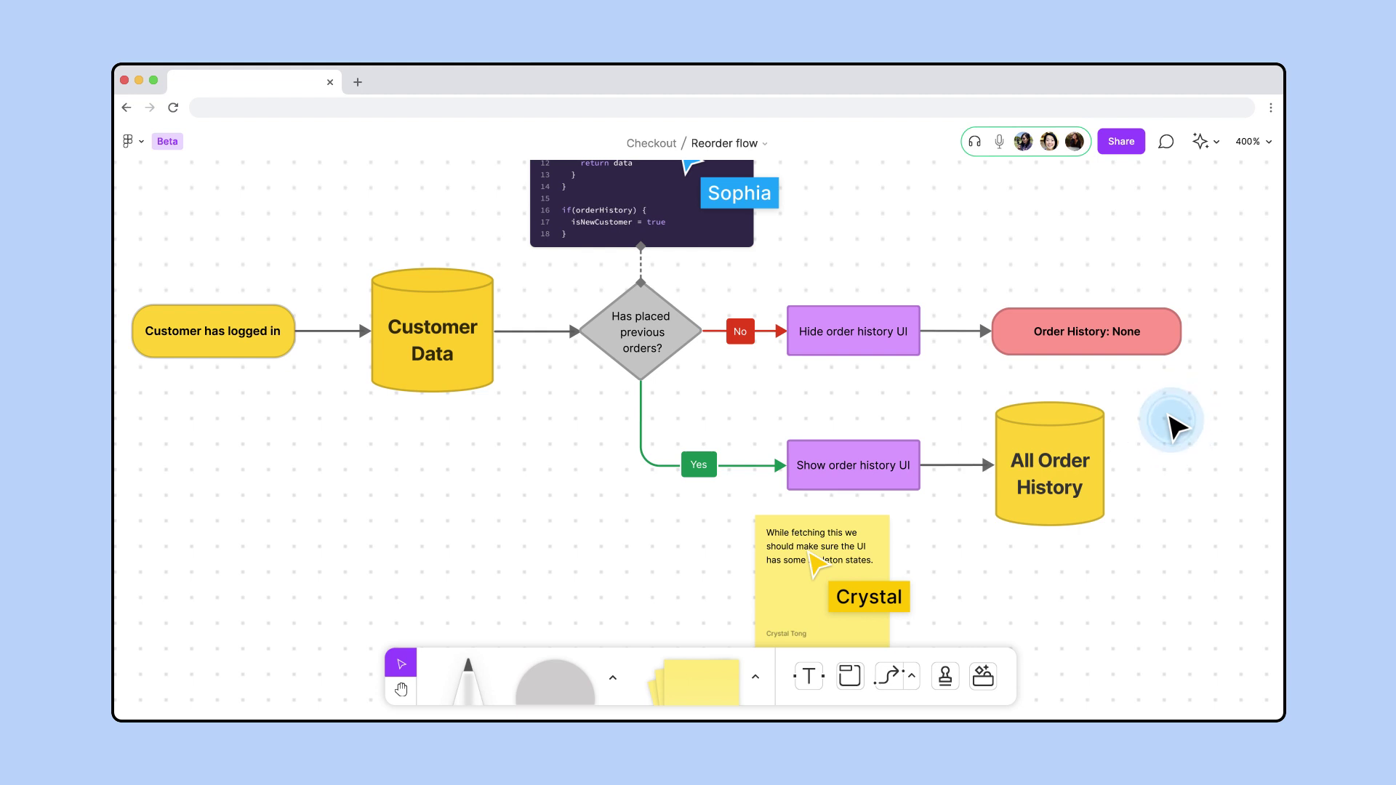
Insert a Table widget below the All Order History cylinder
click(984, 675)
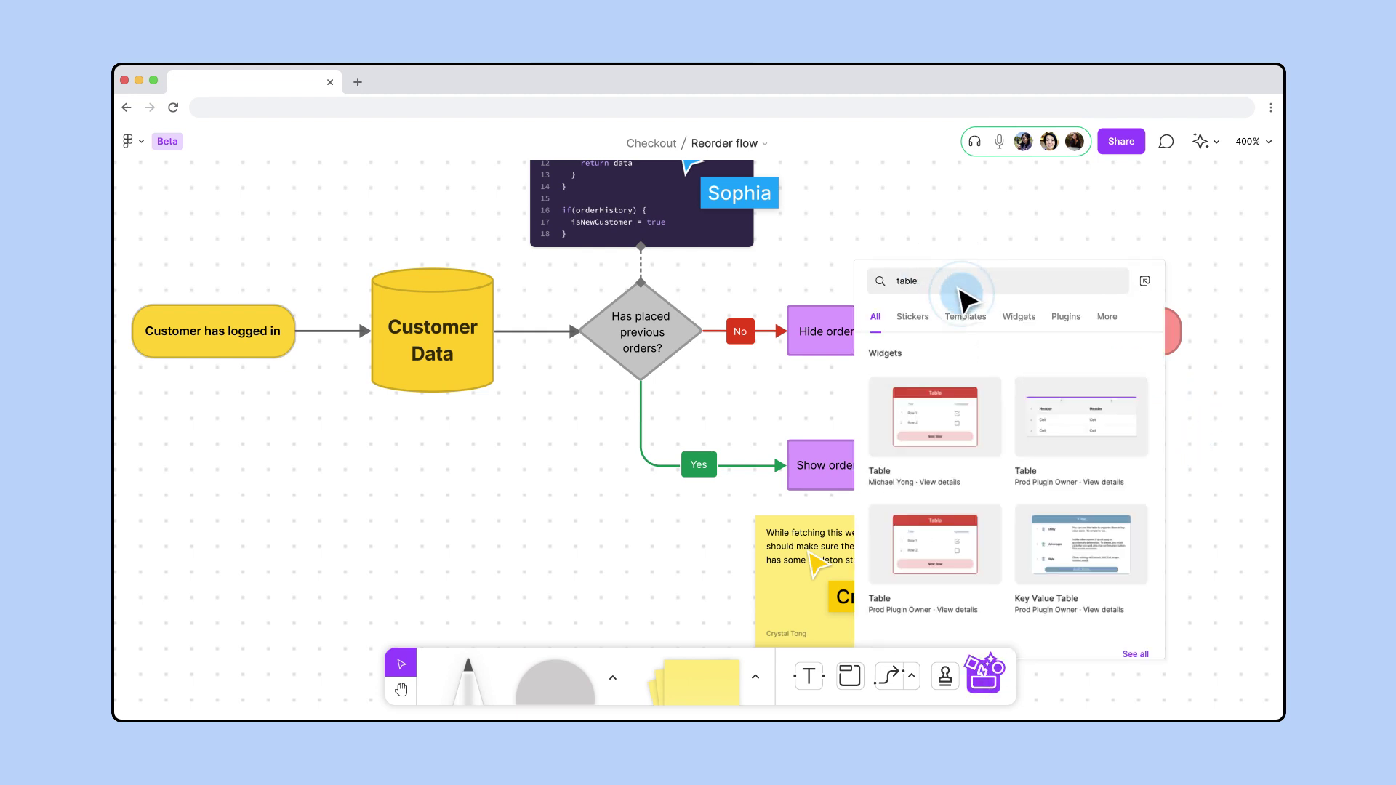
click(1069, 423)
drag(1071, 422, 727, 314)
Connect the cylinder to the table with diamond caps on both connector ends
key(x)
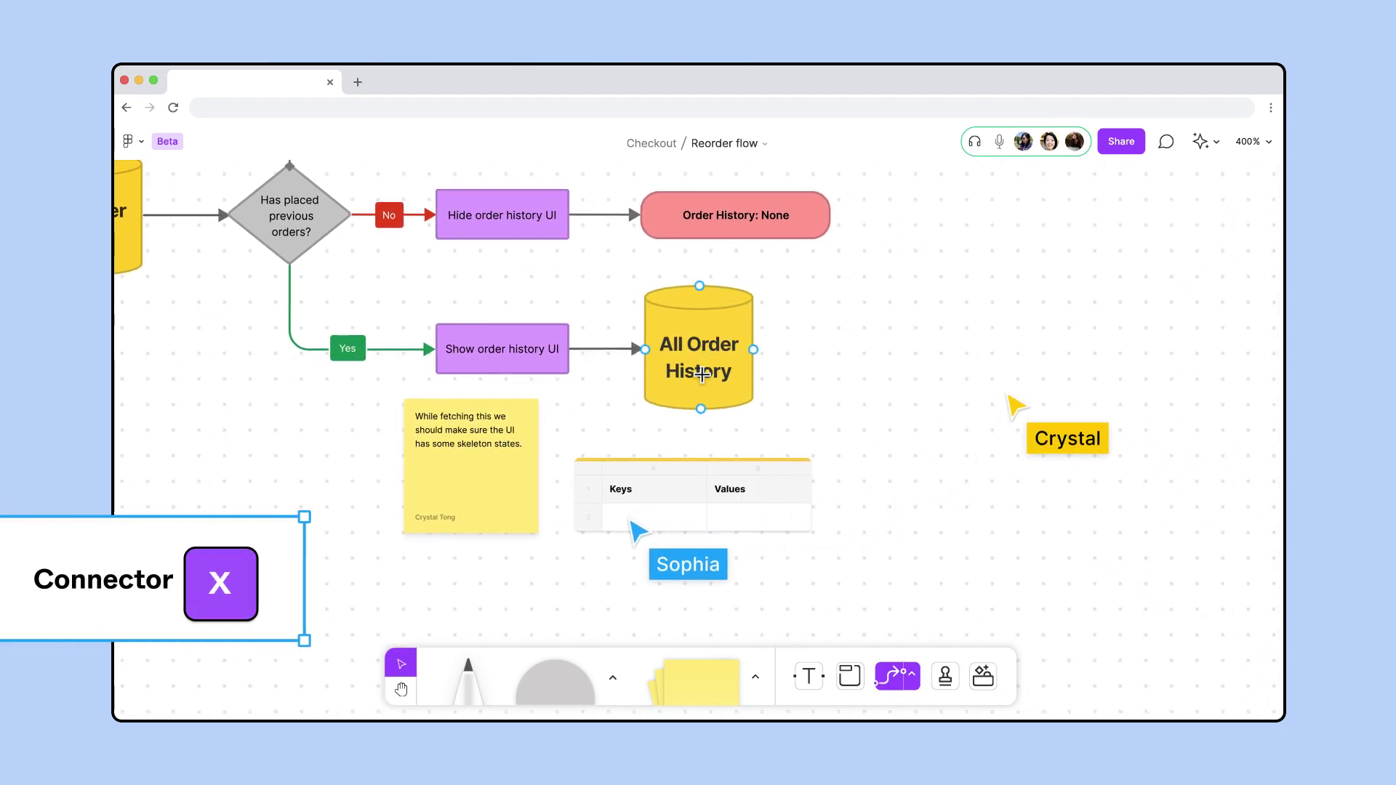
drag(701, 409, 701, 458)
click(736, 372)
click(790, 333)
click(816, 373)
click(877, 335)
click(872, 344)
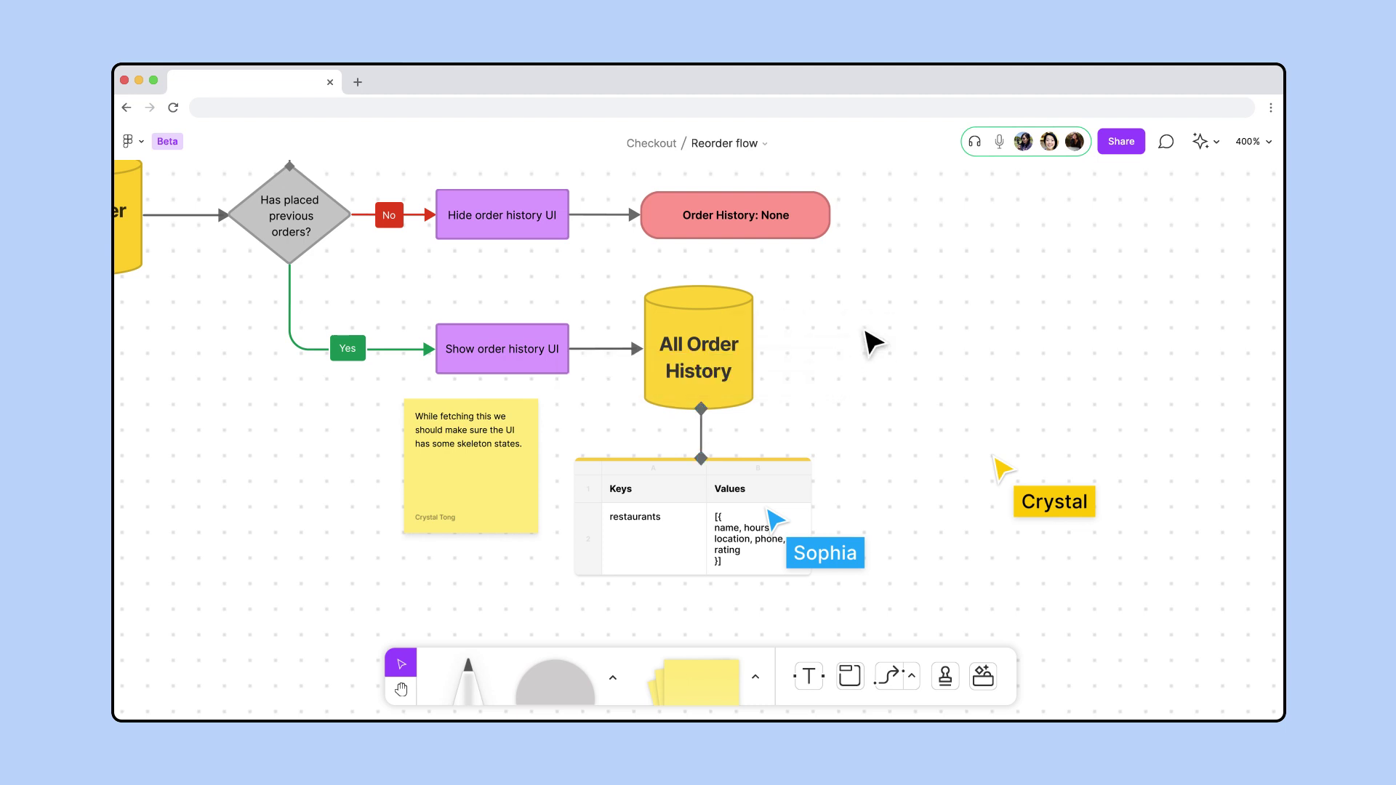
scroll(872, 343, down, 5)
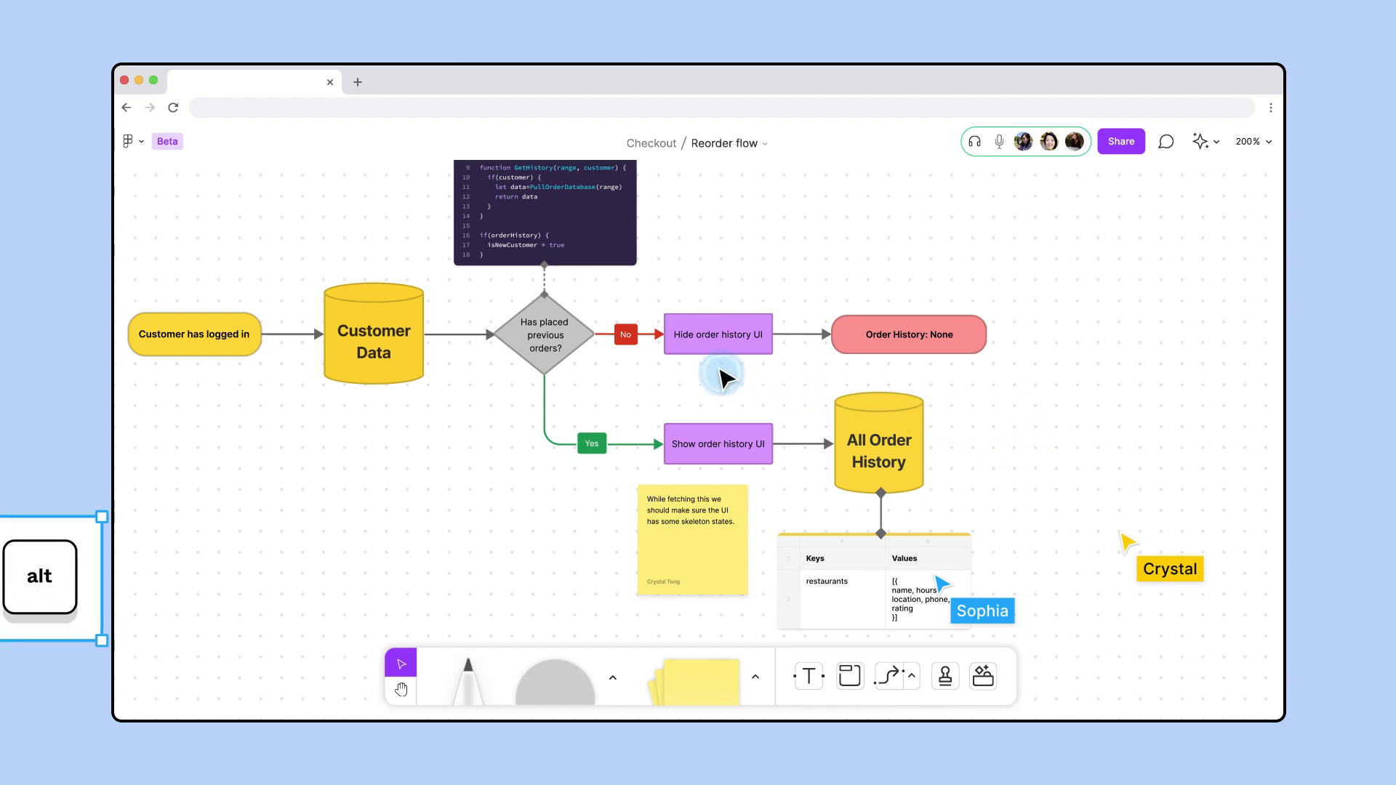
Duplicate the decision diamond and relabel it 'Is dish available to order now?'
click(547, 334)
drag(548, 335, 627, 392)
key(ctrl+equal)
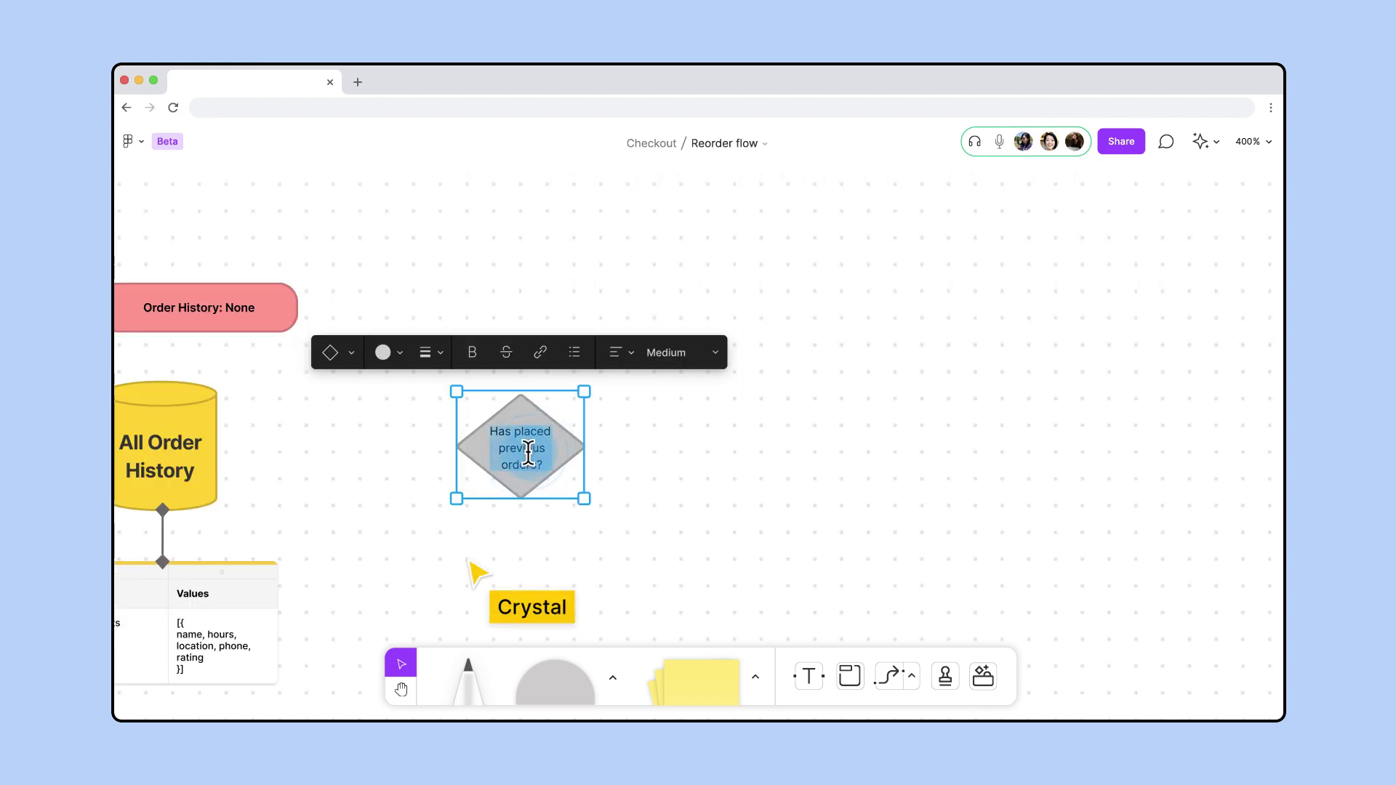
text(Is dish available to order now?)
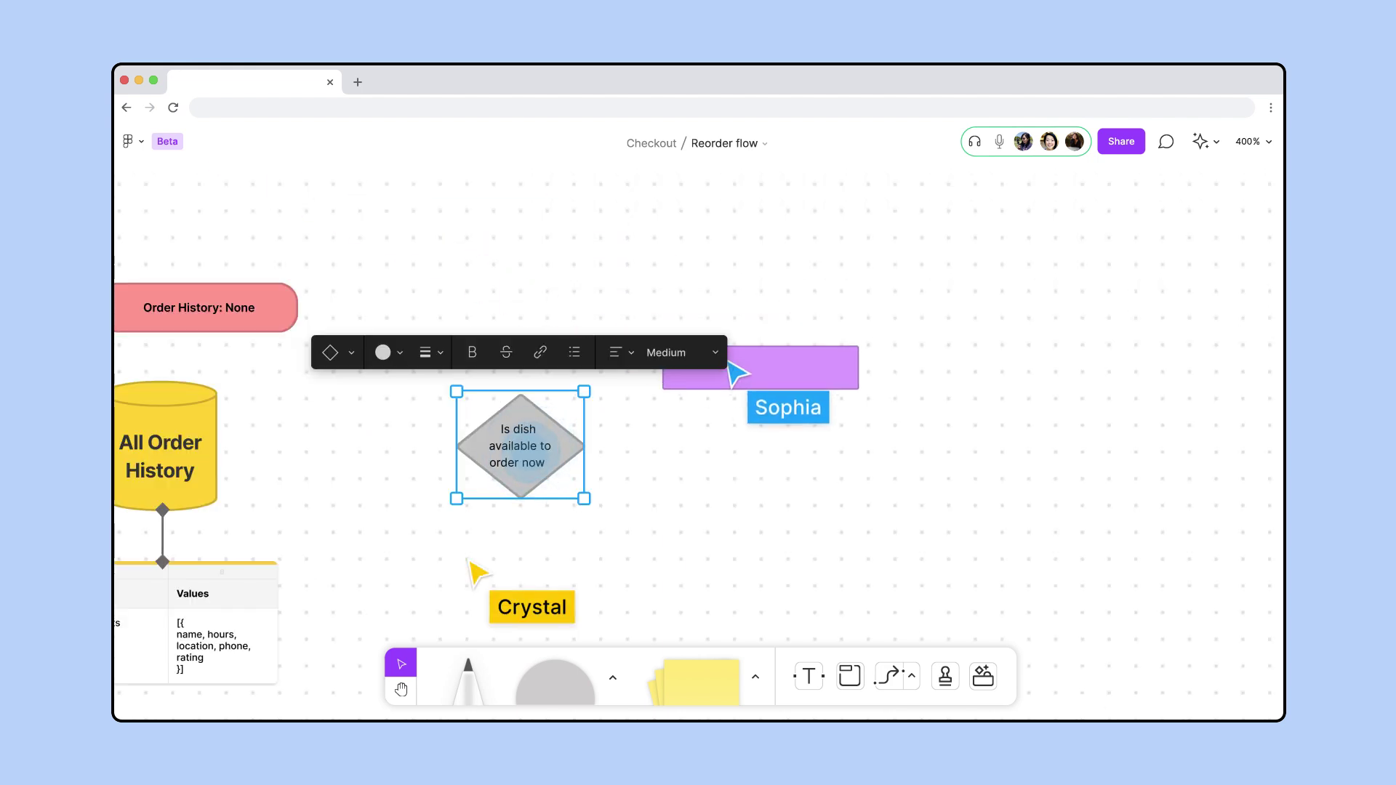
Link All Order History to the new decision with a dark grey 'Current order' label
click(189, 457)
drag(236, 446, 442, 446)
double_click(349, 448)
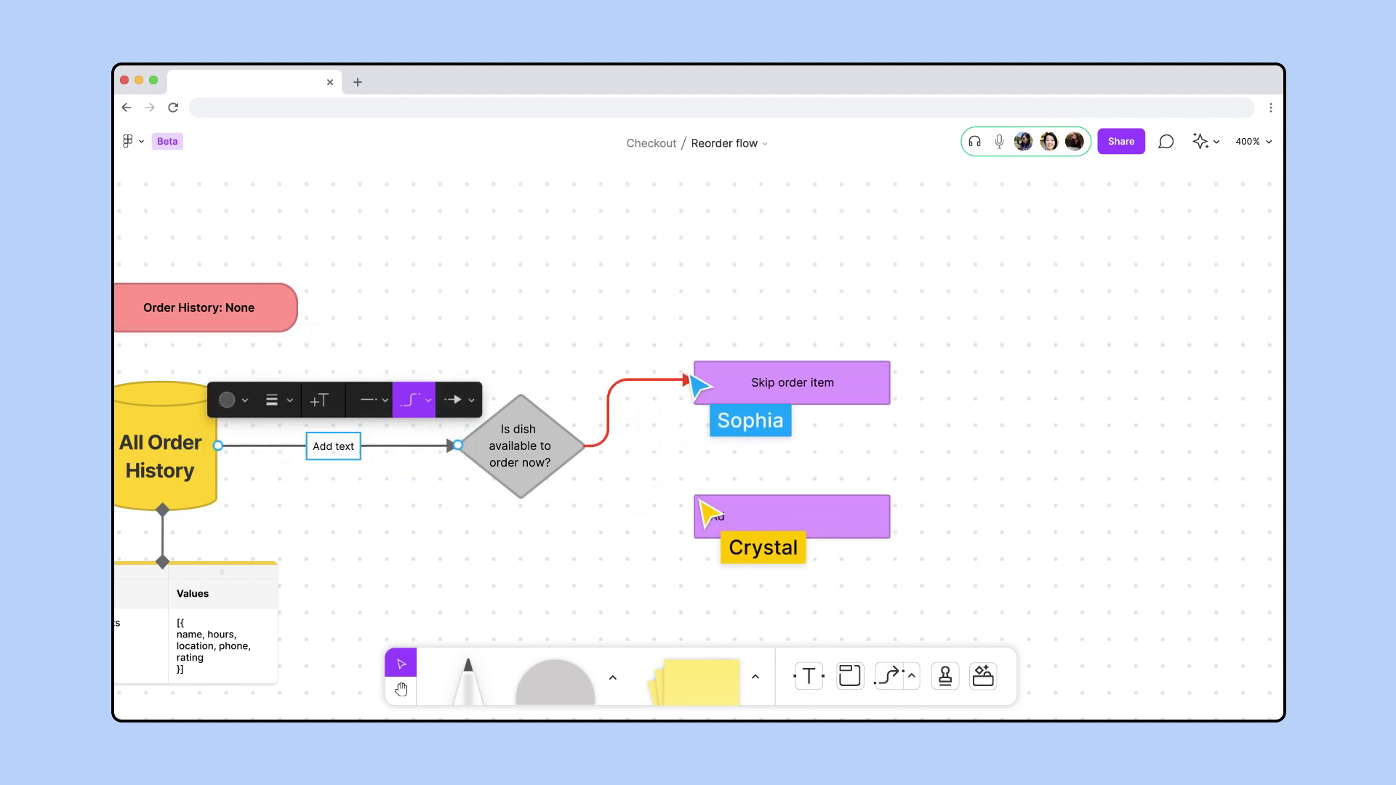
text(Current order)
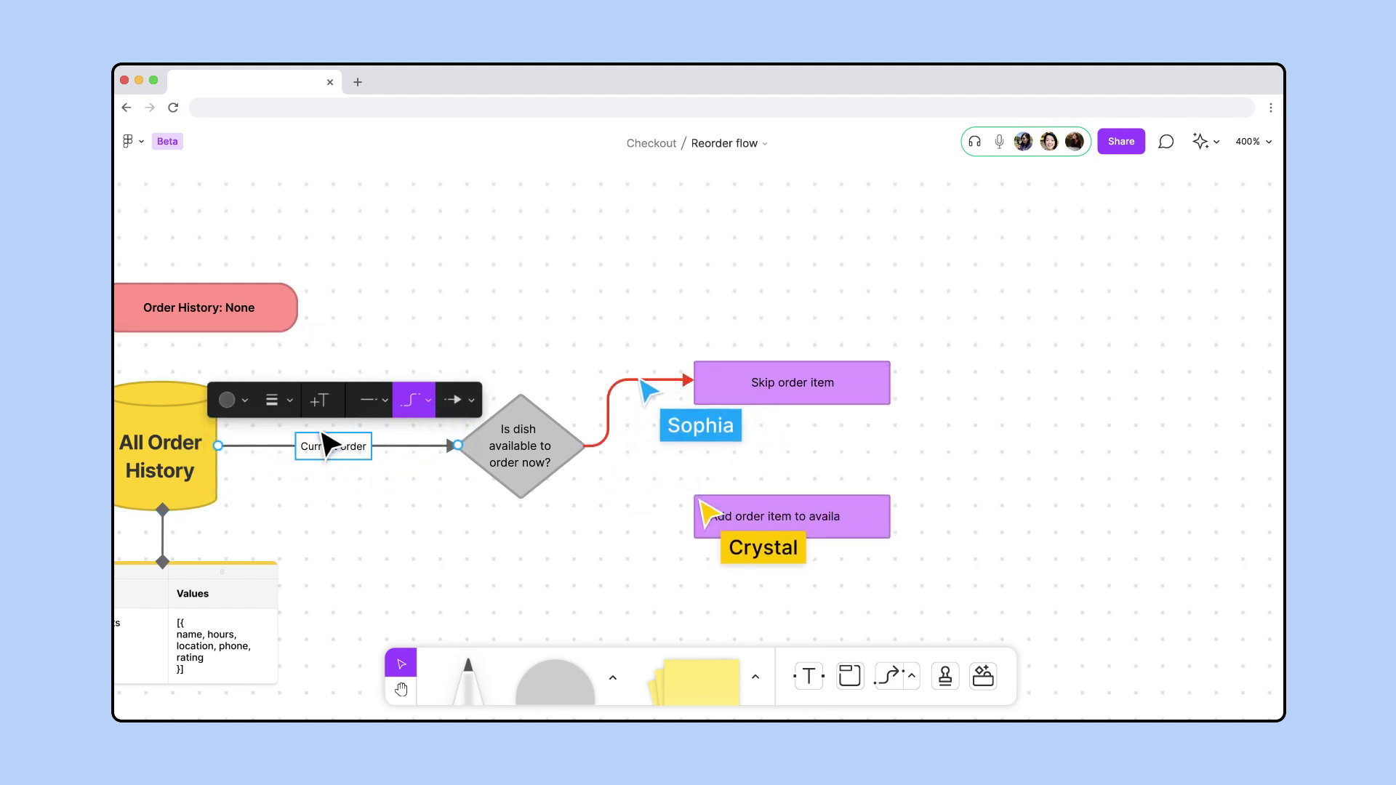
click(237, 400)
click(189, 304)
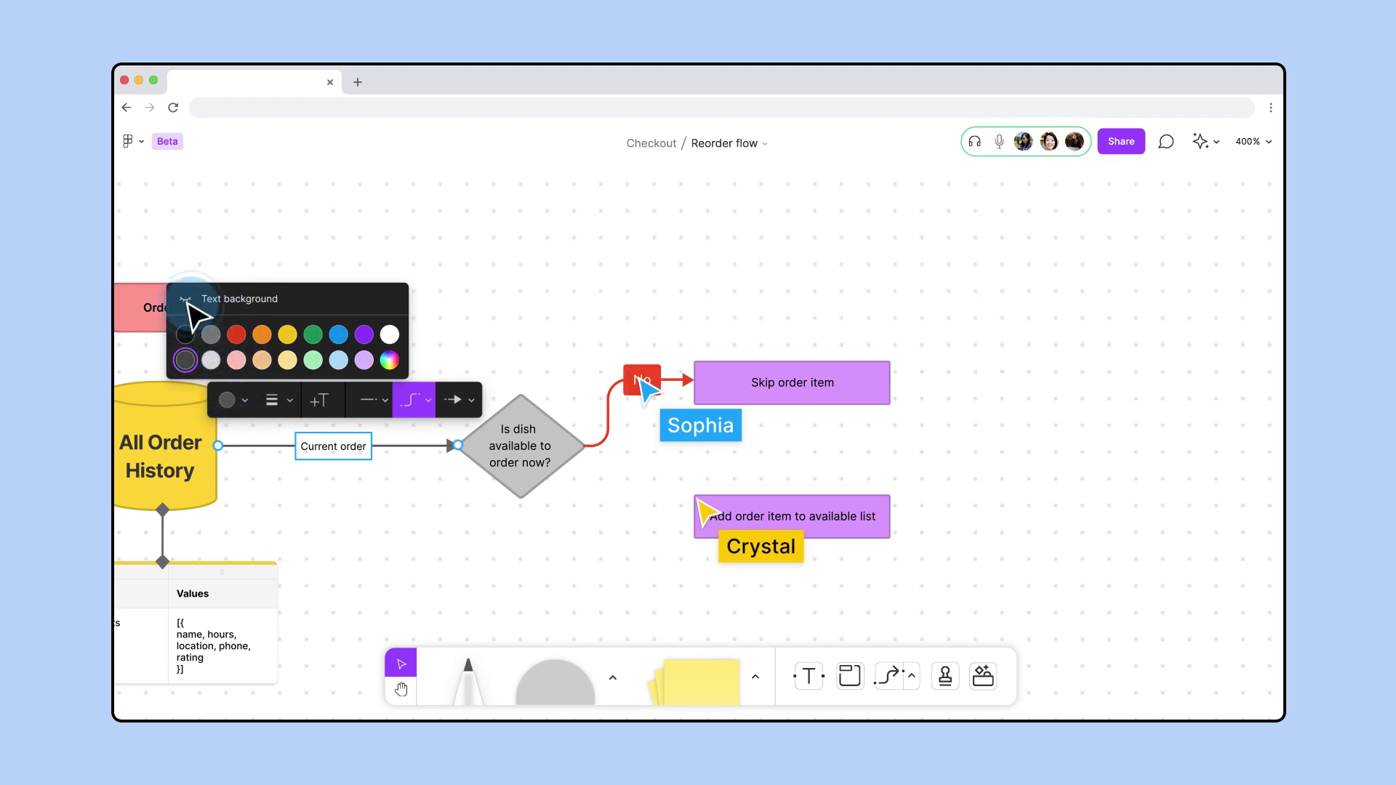
alt+click(525, 456)
Duplicate the decision diamond to the right and draw a connector from it back to Current order
drag(532, 465, 1064, 464)
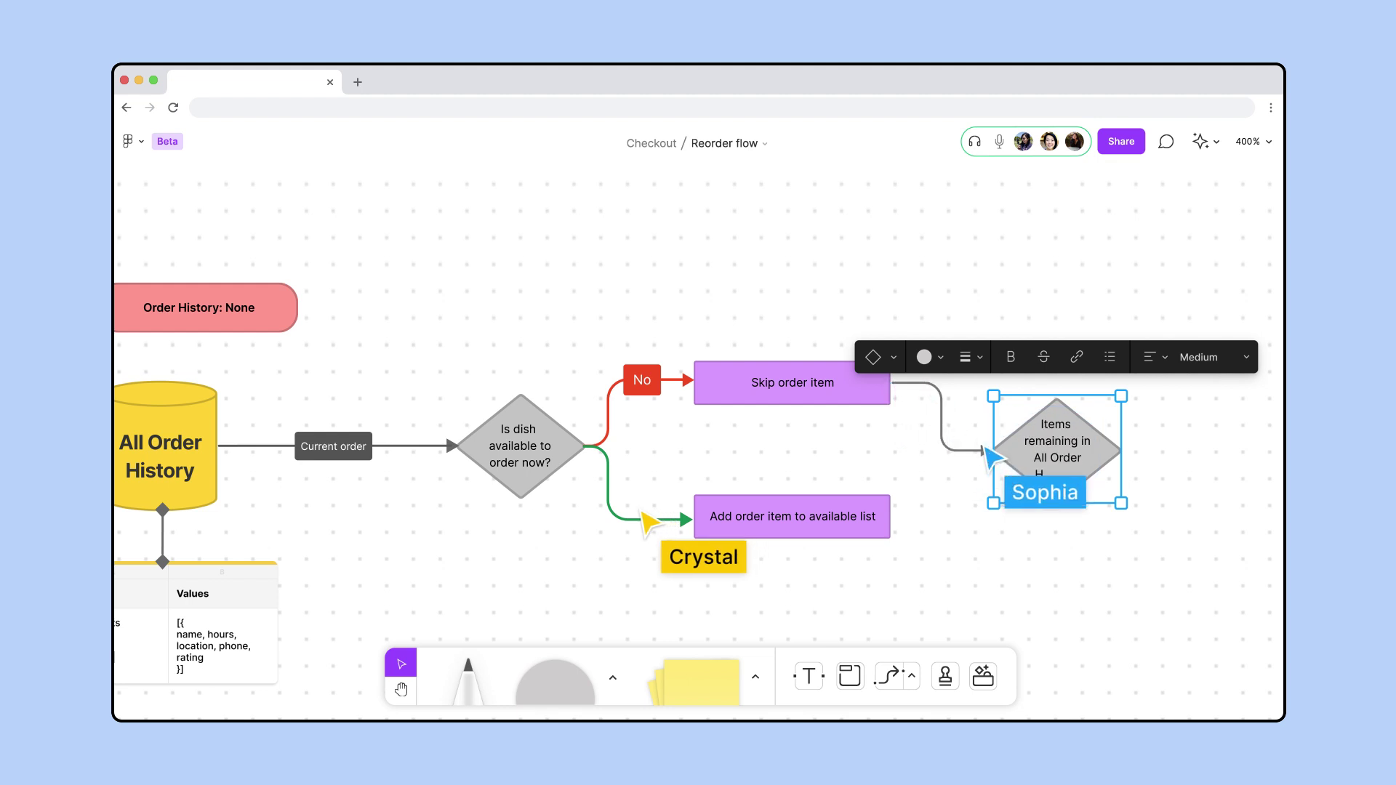
drag(1097, 571, 1094, 451)
key(x)
mouse_move(1056, 377)
mouse_down()
mouse_move(817, 508)
mouse_move(331, 412)
mouse_move(331, 336)
mouse_up()
Label the loop connector 'Yes (Restart loop)' and colour it green
double_click(701, 516)
text(Yes ()
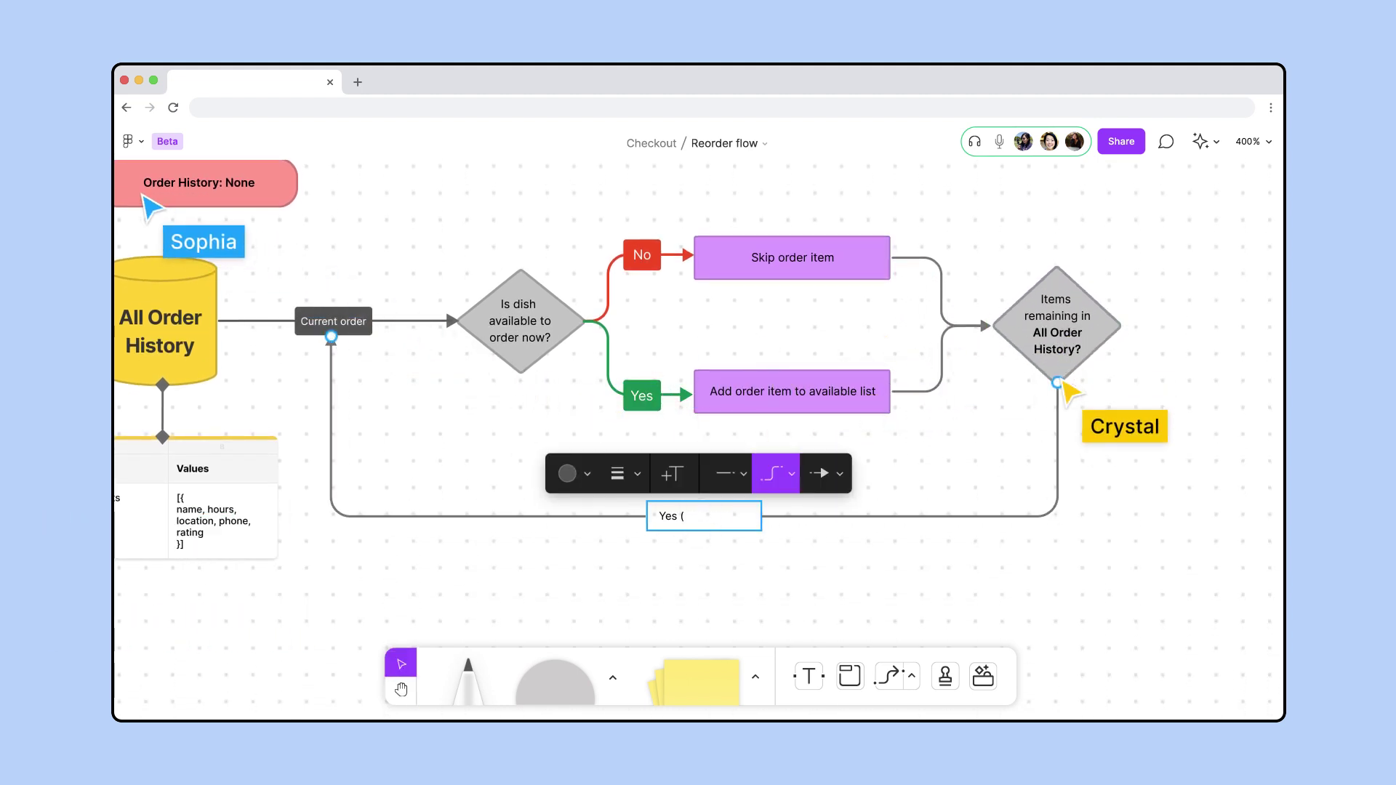
text(Restart loop))
click(618, 475)
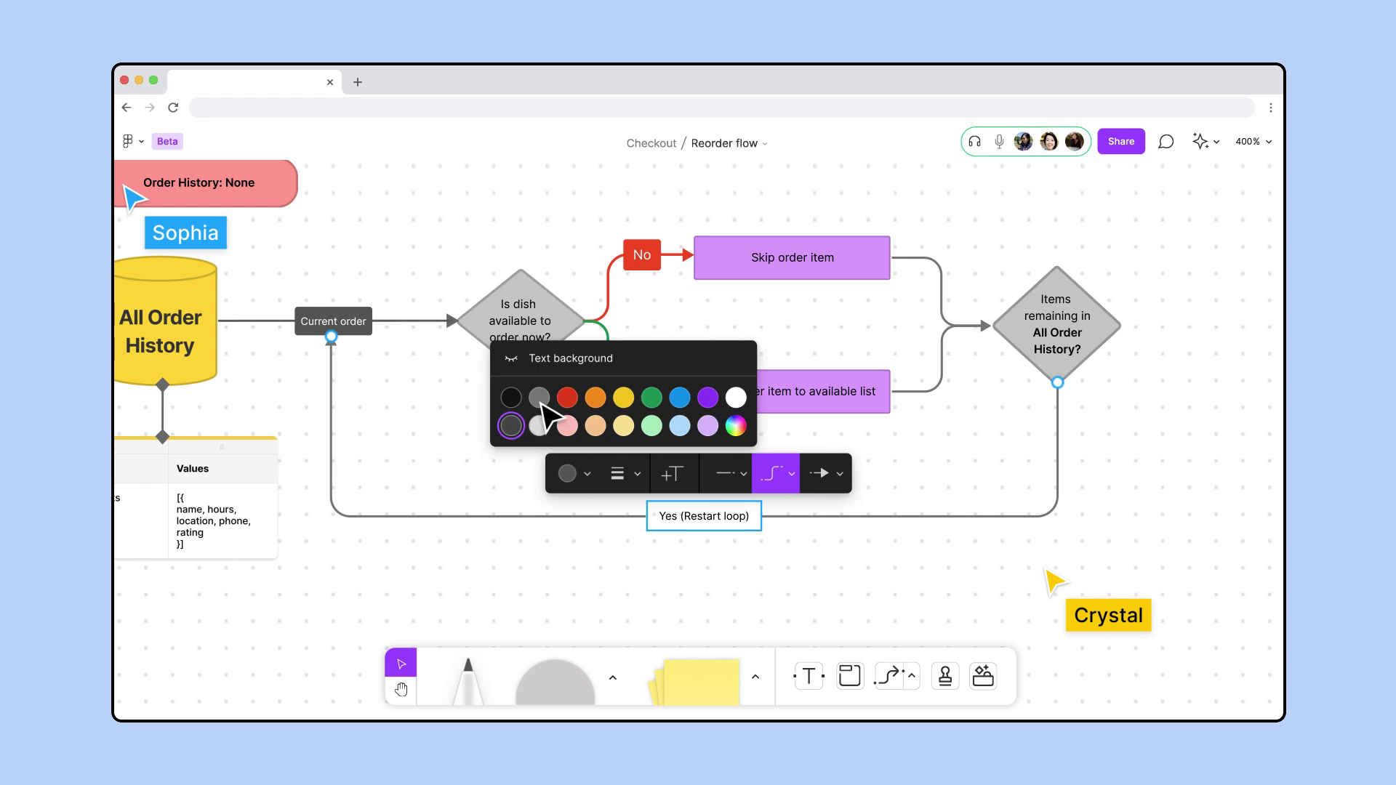
click(652, 397)
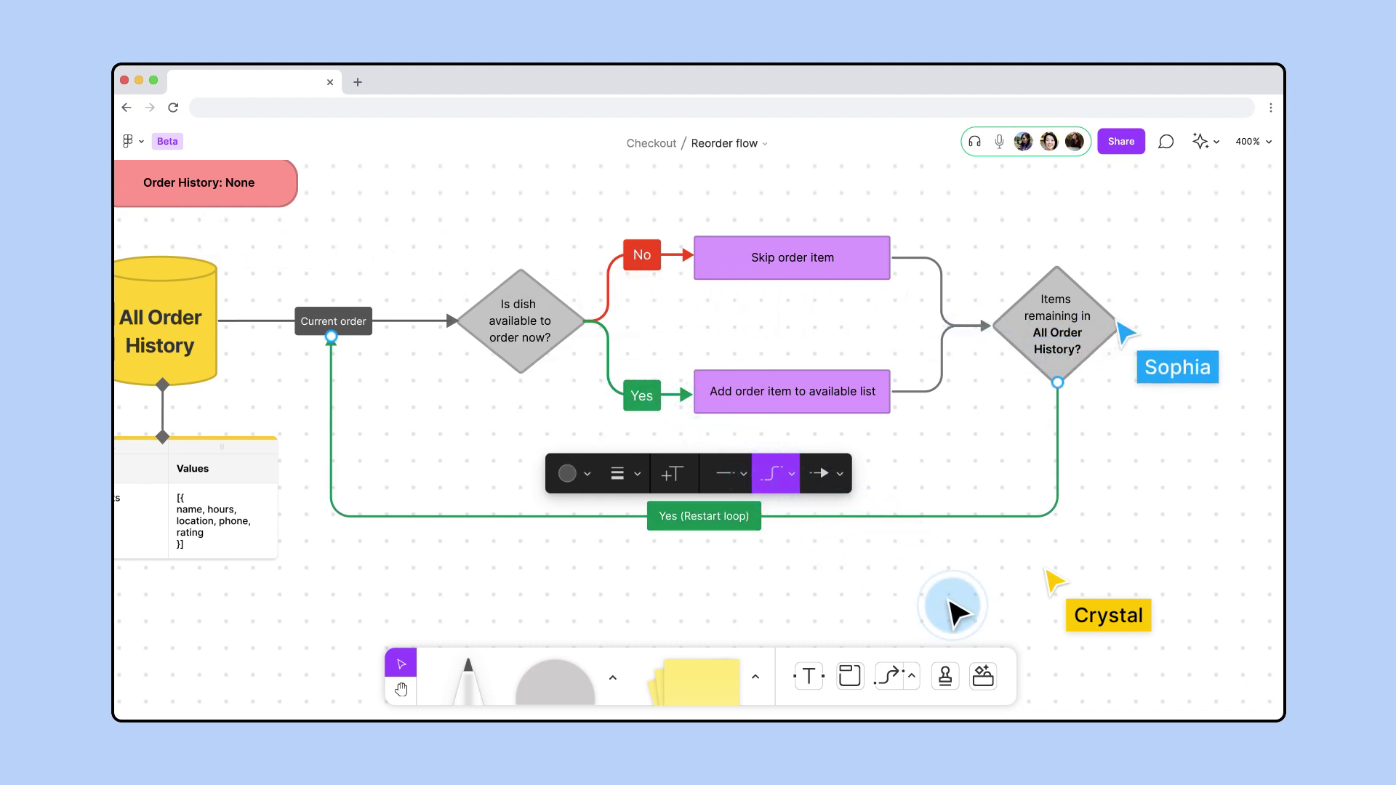
scroll(941, 608, down, 5)
click(868, 611)
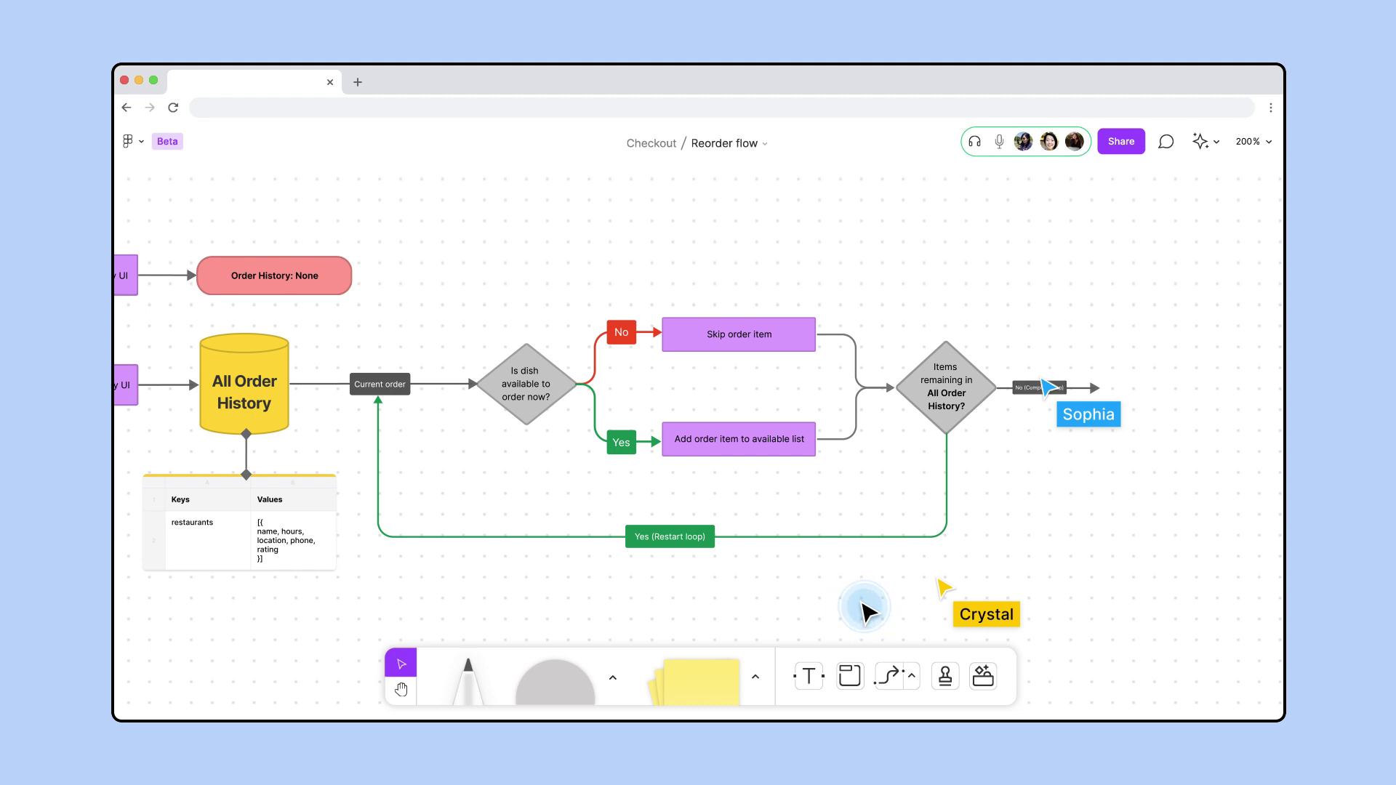
Draw a large grey rectangle over the loop section and send it to the back
key(r)
drag(367, 205, 1073, 596)
key(bracketright)
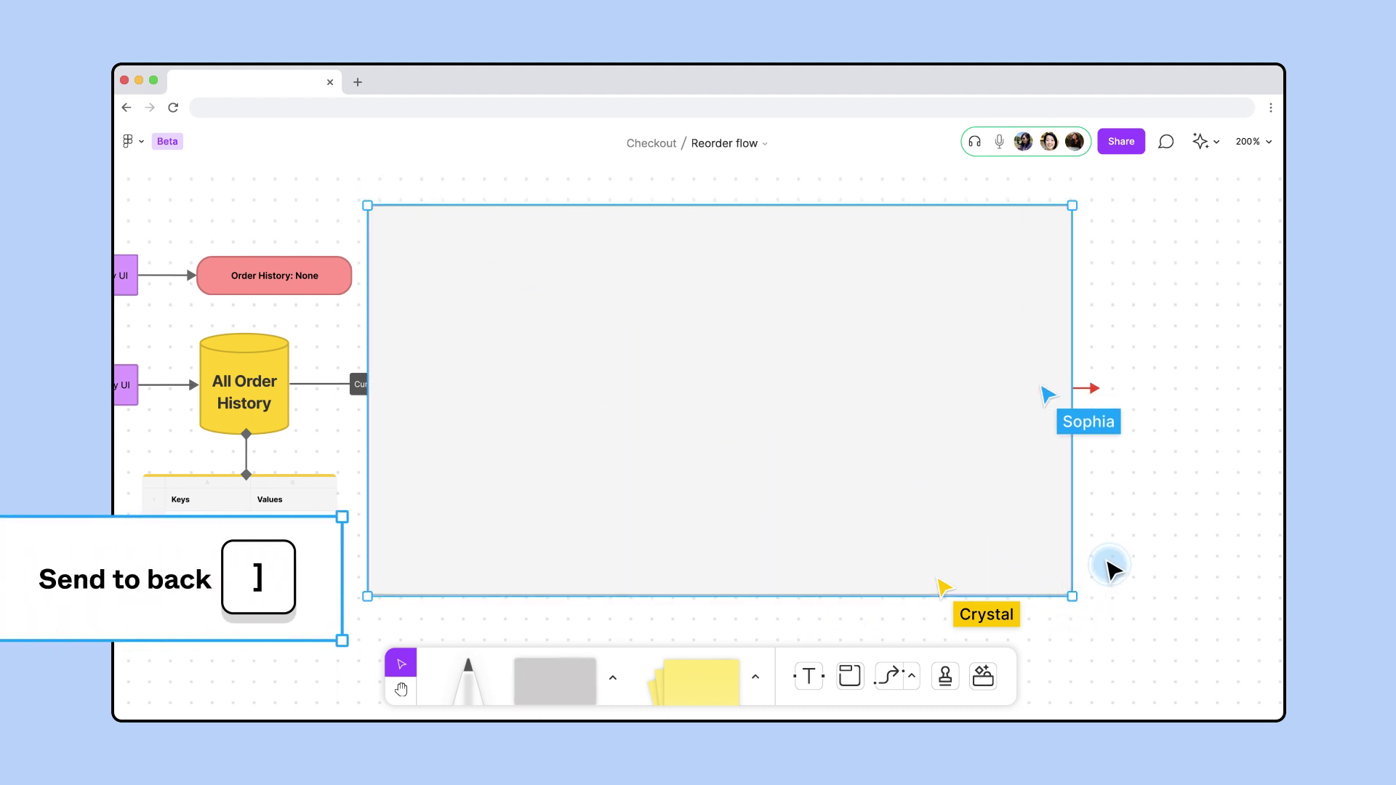
Add the title 'Looping through all orders' at the top of the grey section
key(t)
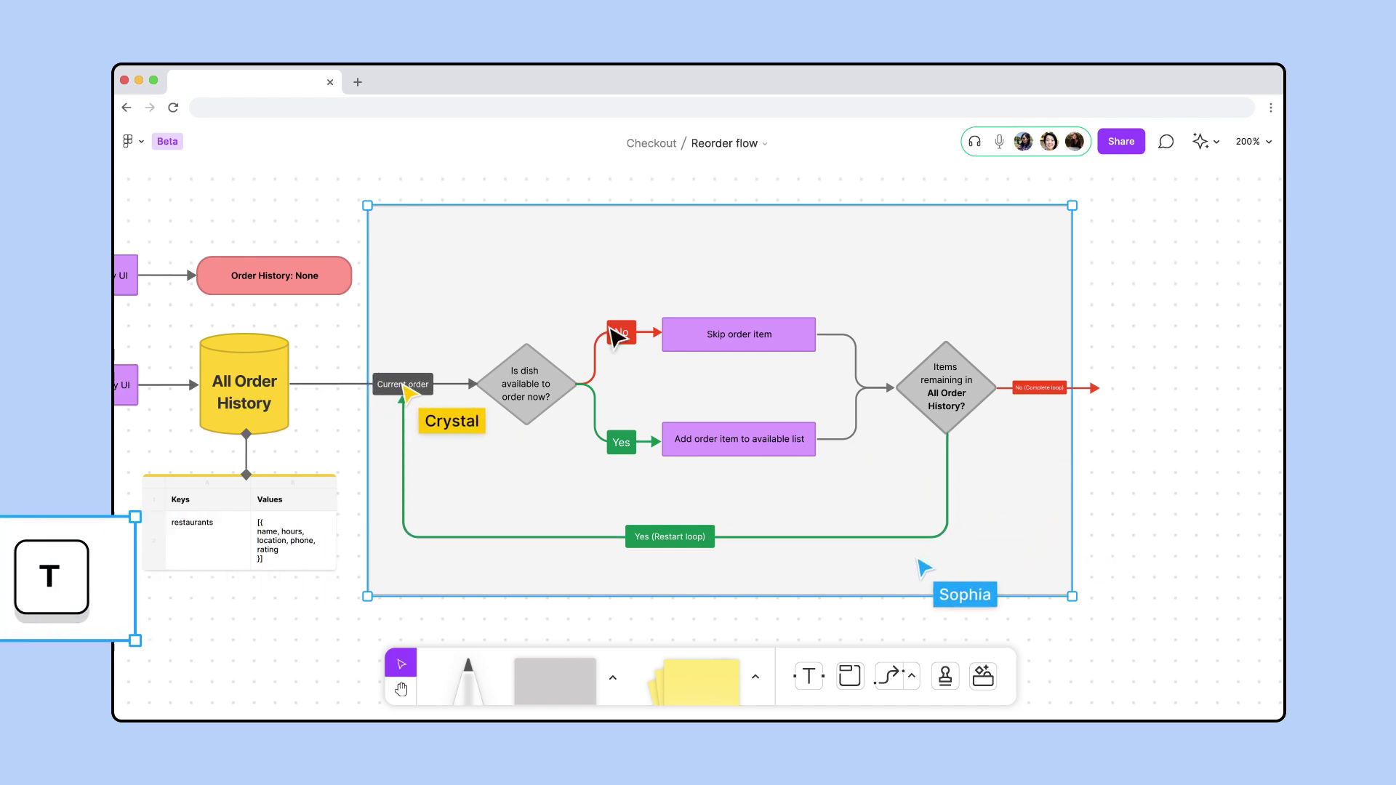
click(399, 237)
text(Looping throug)
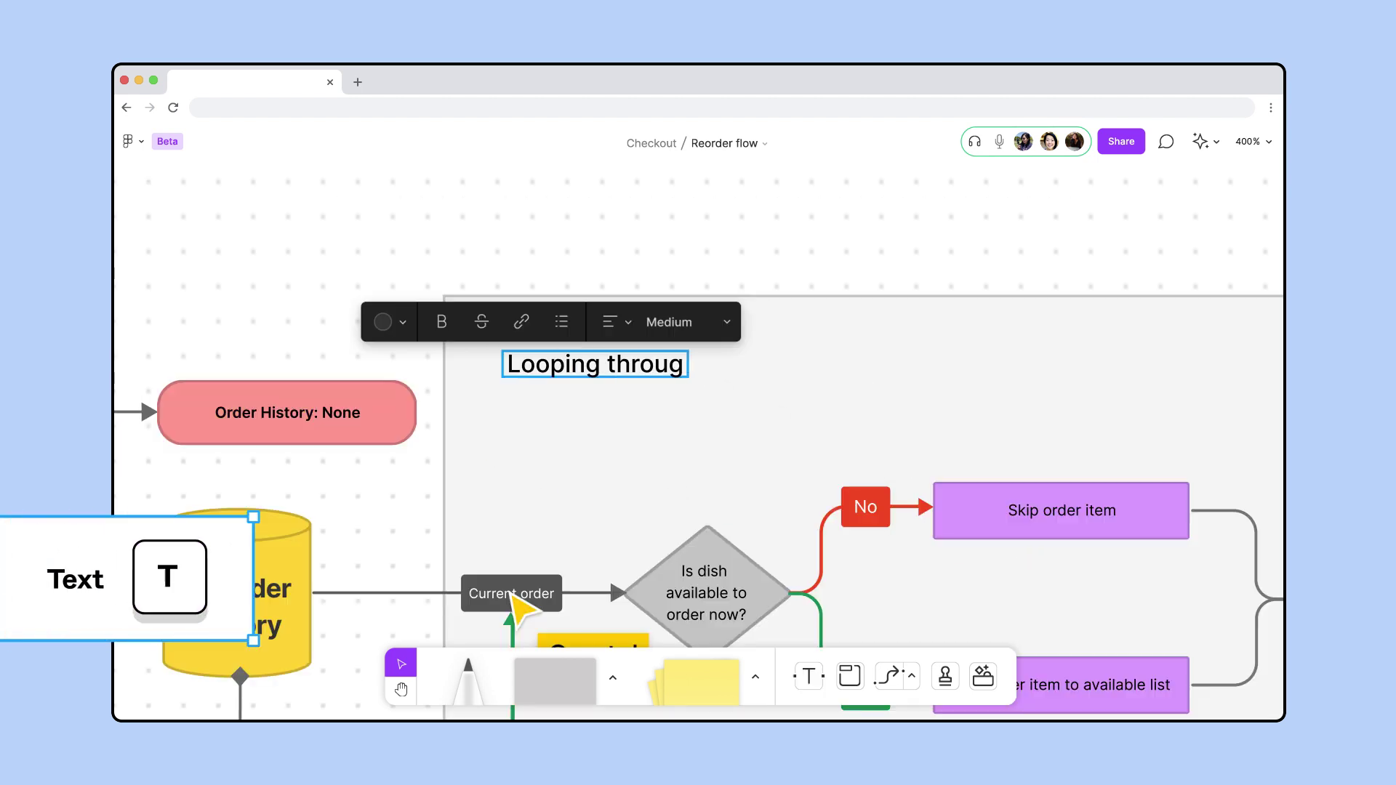
text(h all orders)
click(416, 301)
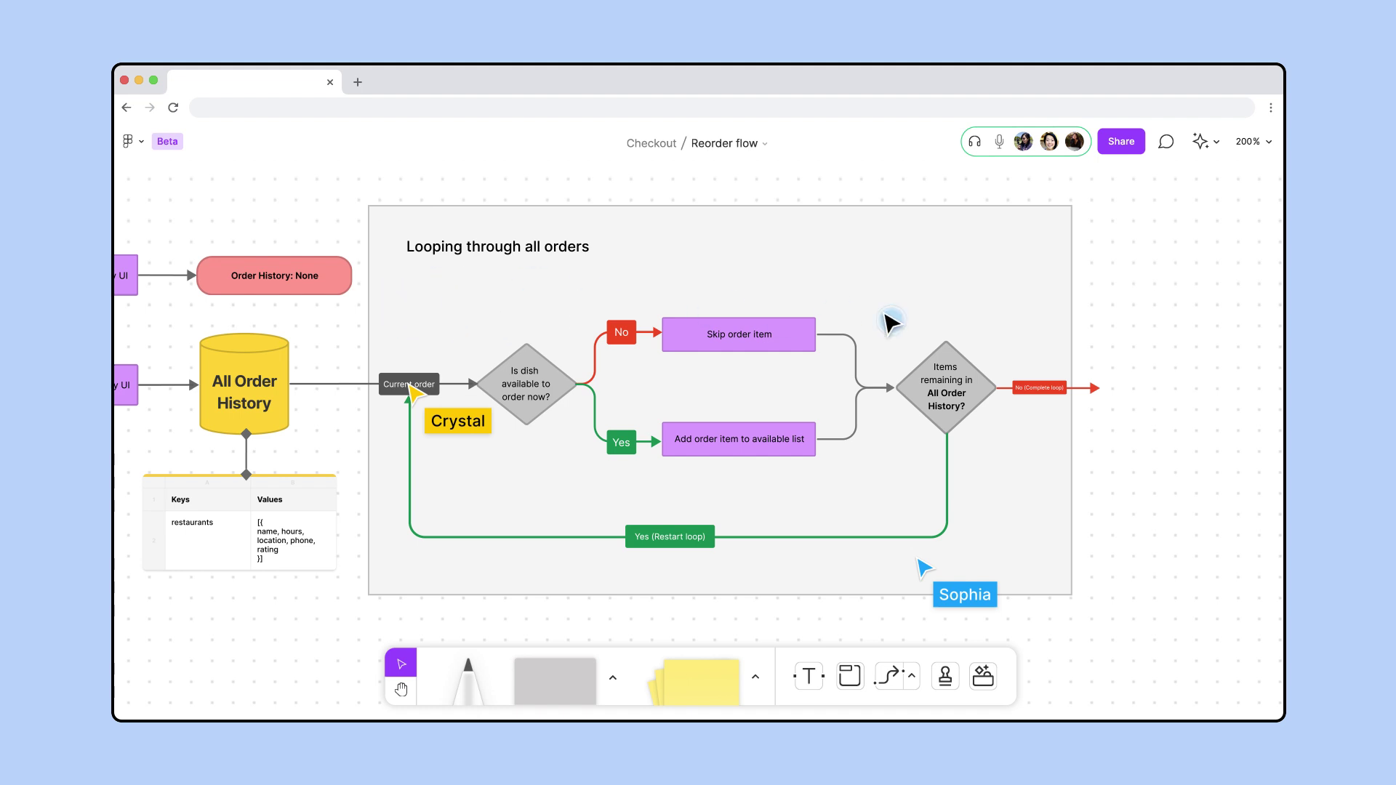
drag(1150, 327, 509, 329)
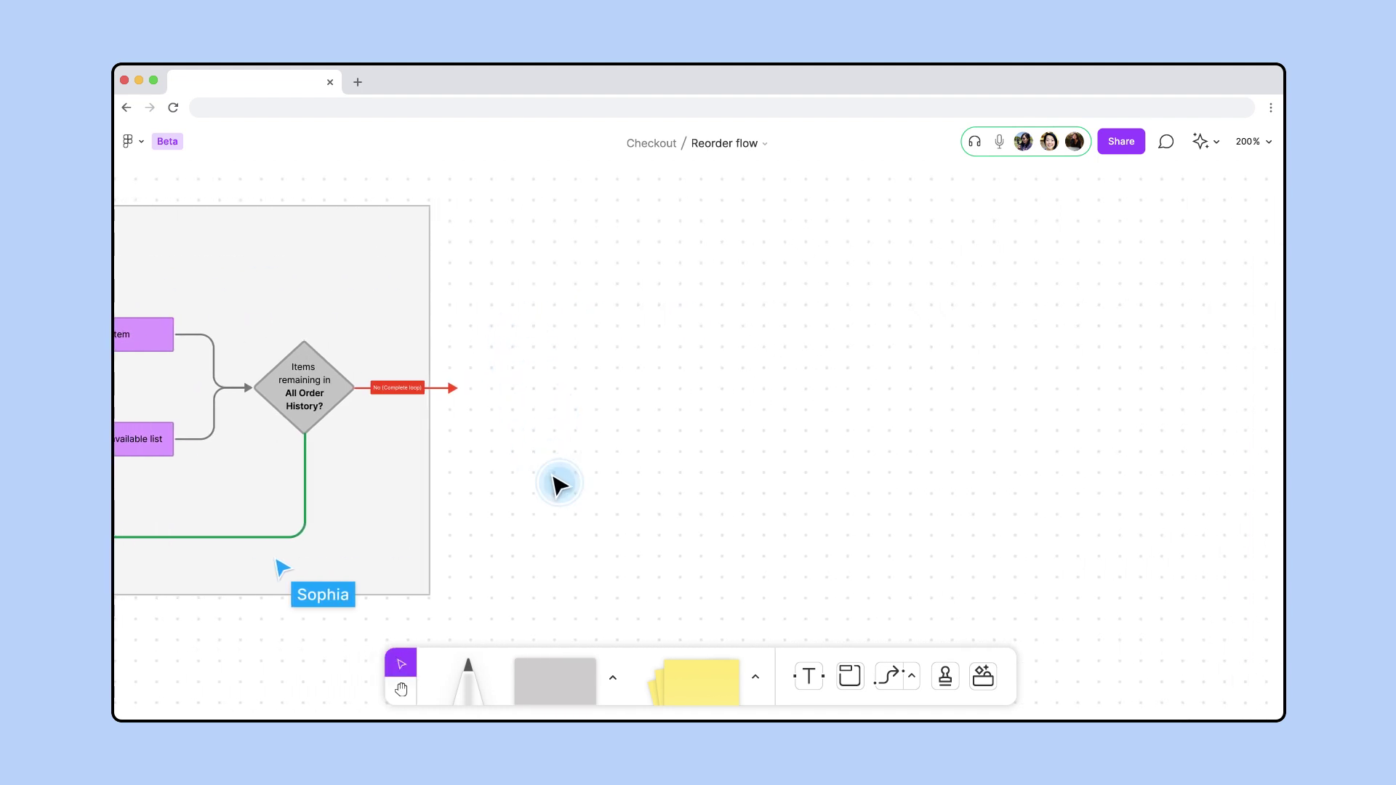
Place a yellow folder labelled 'Currently Available Orders List' after the loop's exit arrow
click(613, 678)
click(621, 630)
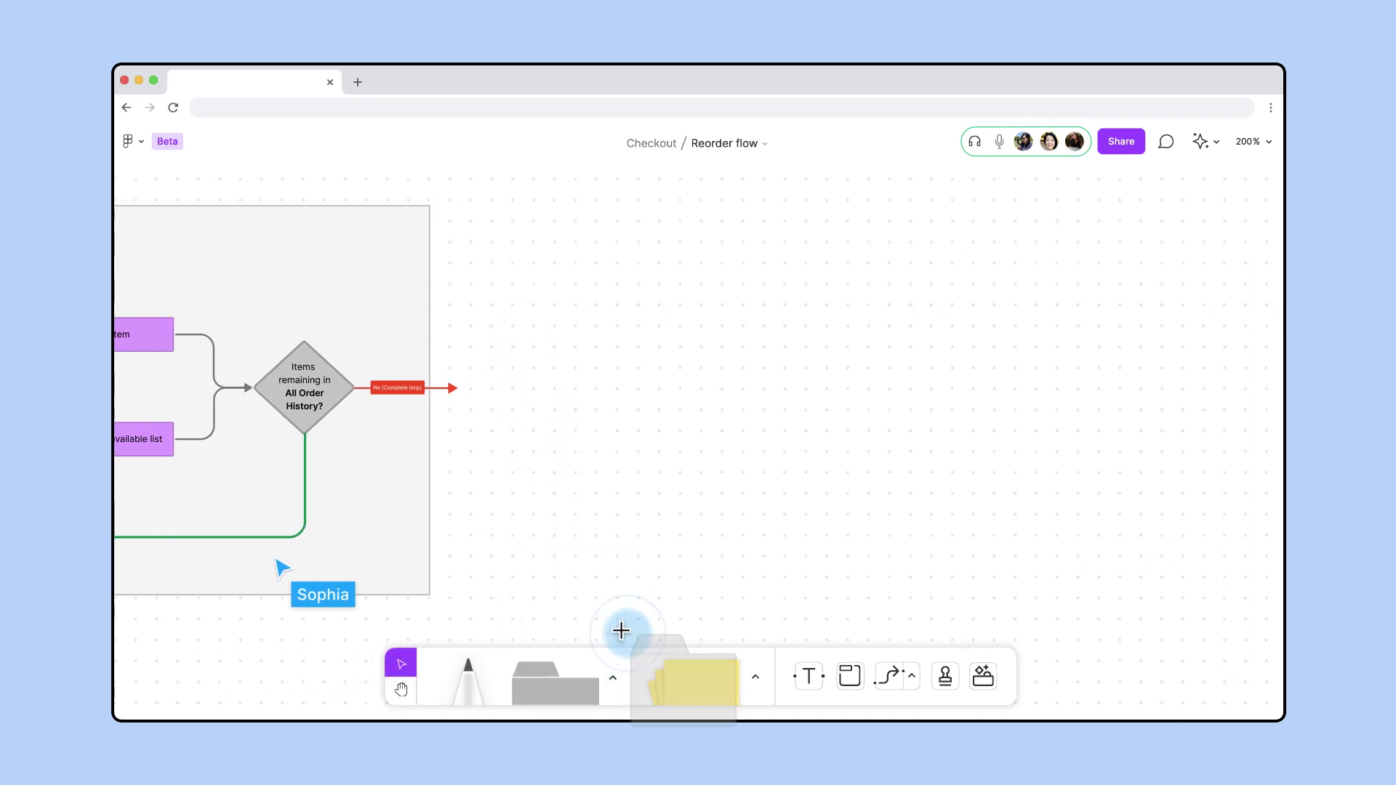
click(455, 343)
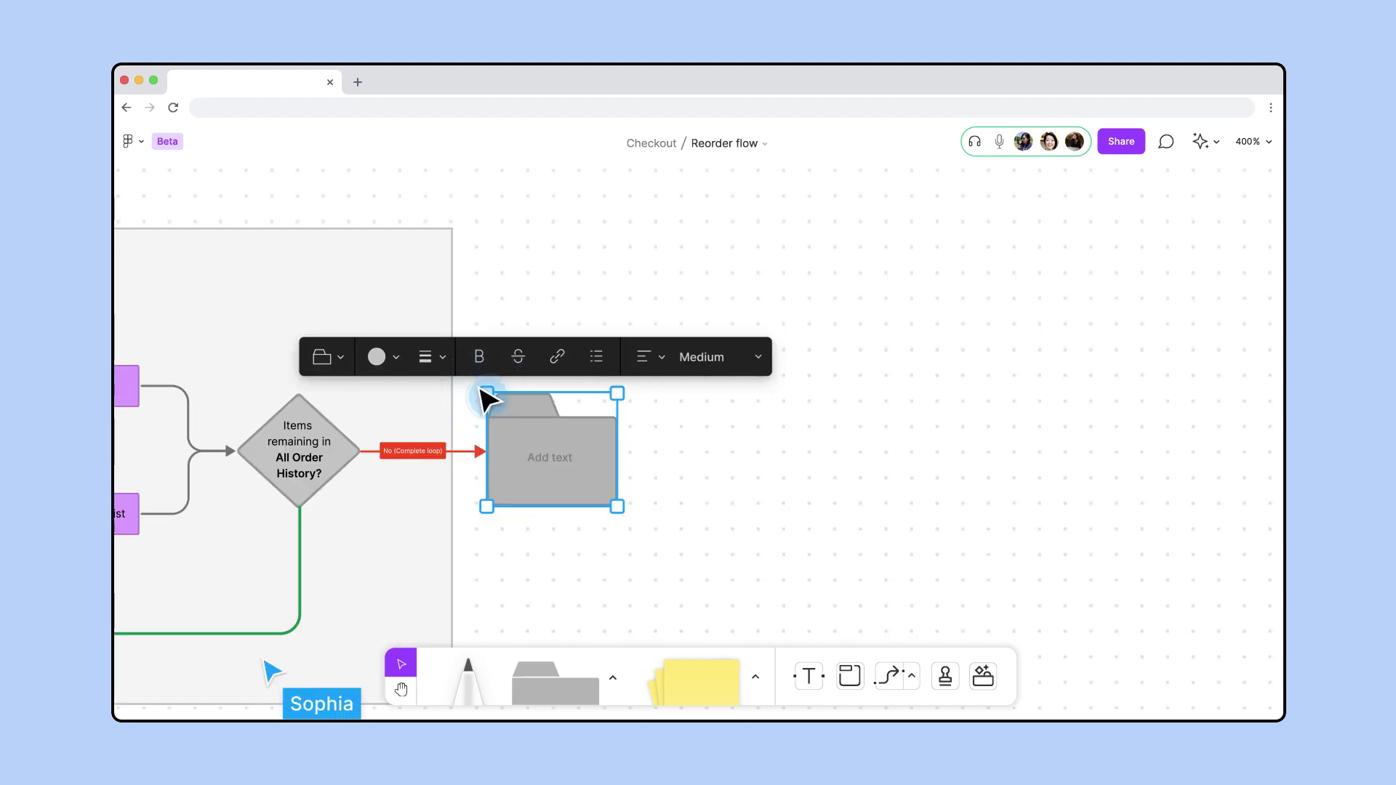
text(Currently Available Orders List)
click(378, 356)
click(406, 281)
click(413, 289)
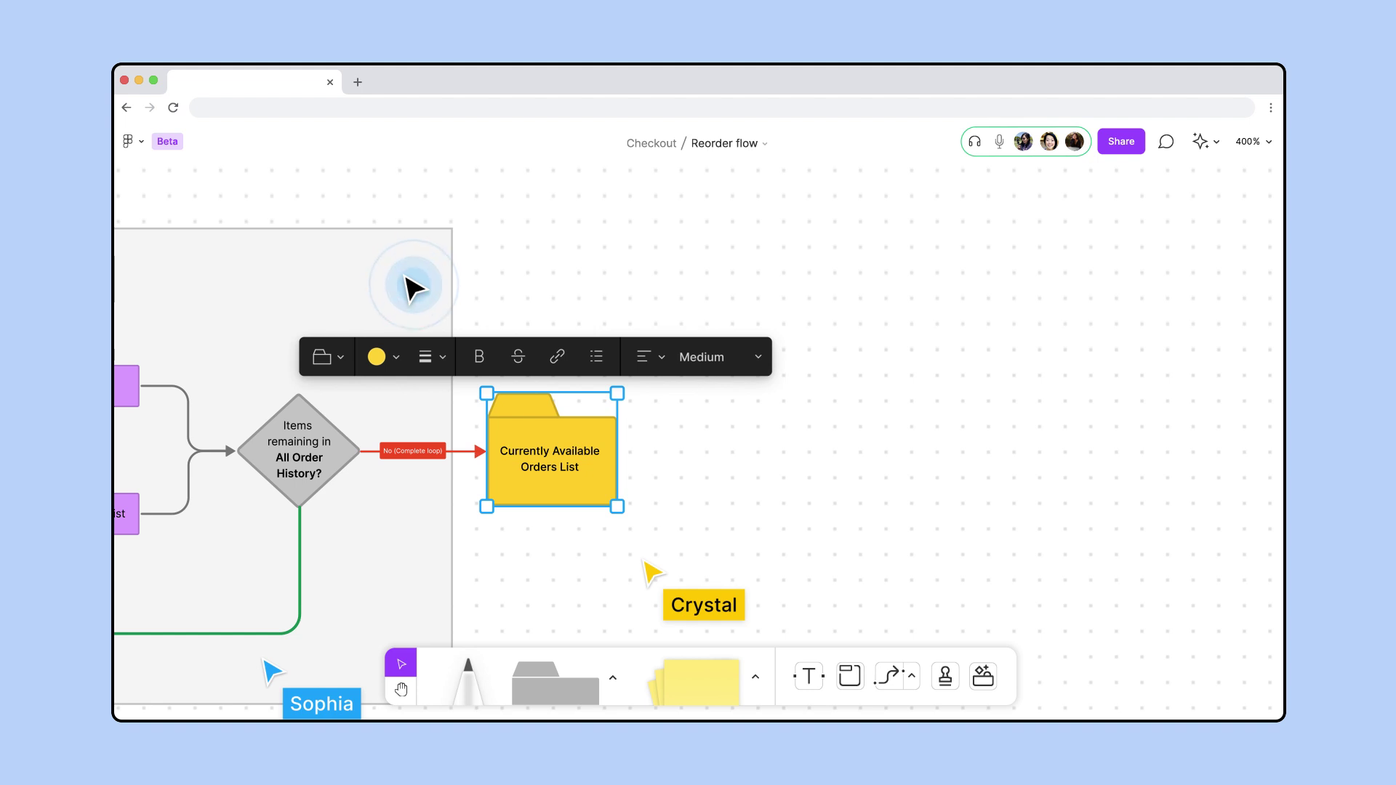
click(413, 288)
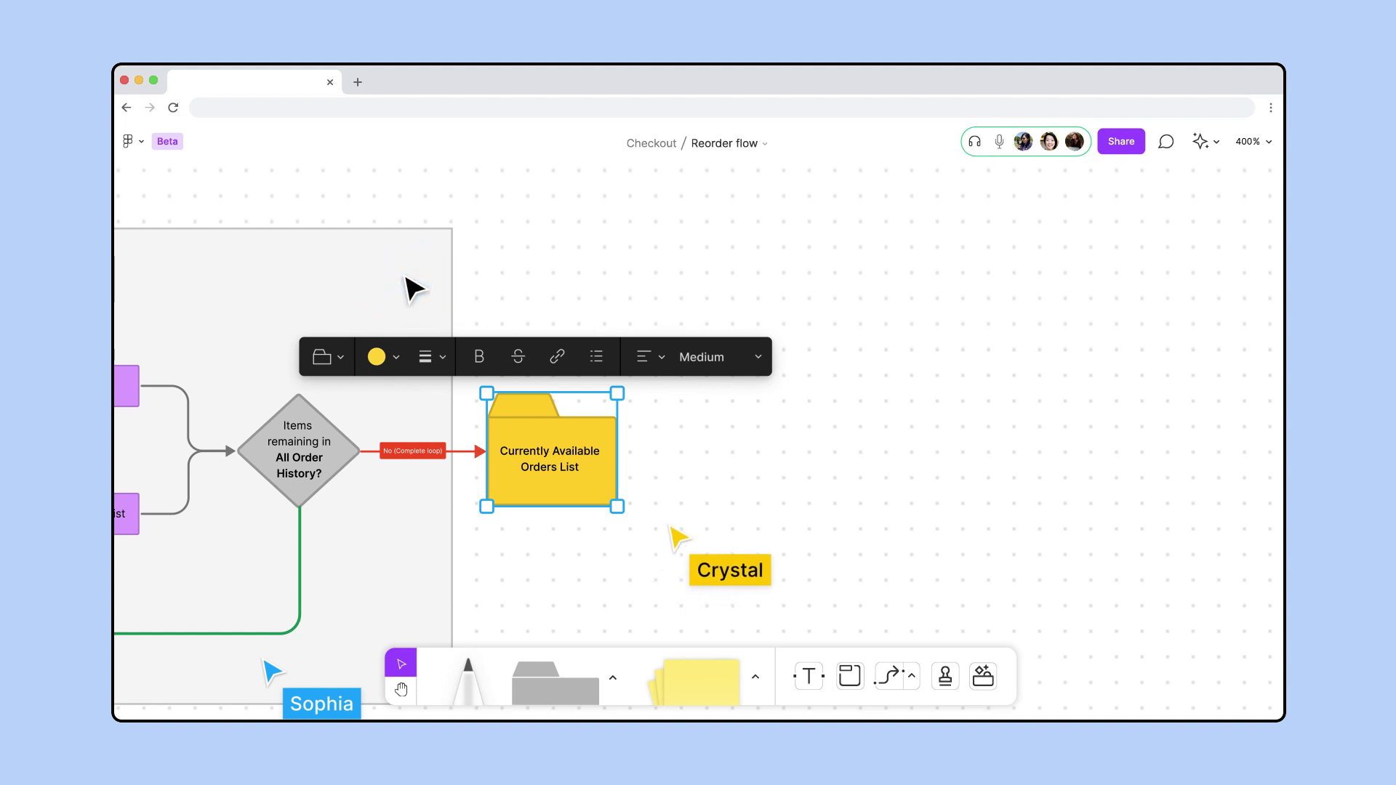
Copy the Items remaining decision diamond to the right of the folder and clear its label
click(313, 447)
drag(313, 447, 723, 460)
double_click(724, 461)
key(BackSpace)
Label the diamond 'Is Order List > 8' and add a bold pink 'Order History: Currently Available Orders List' end beside it
text(Is Order List >)
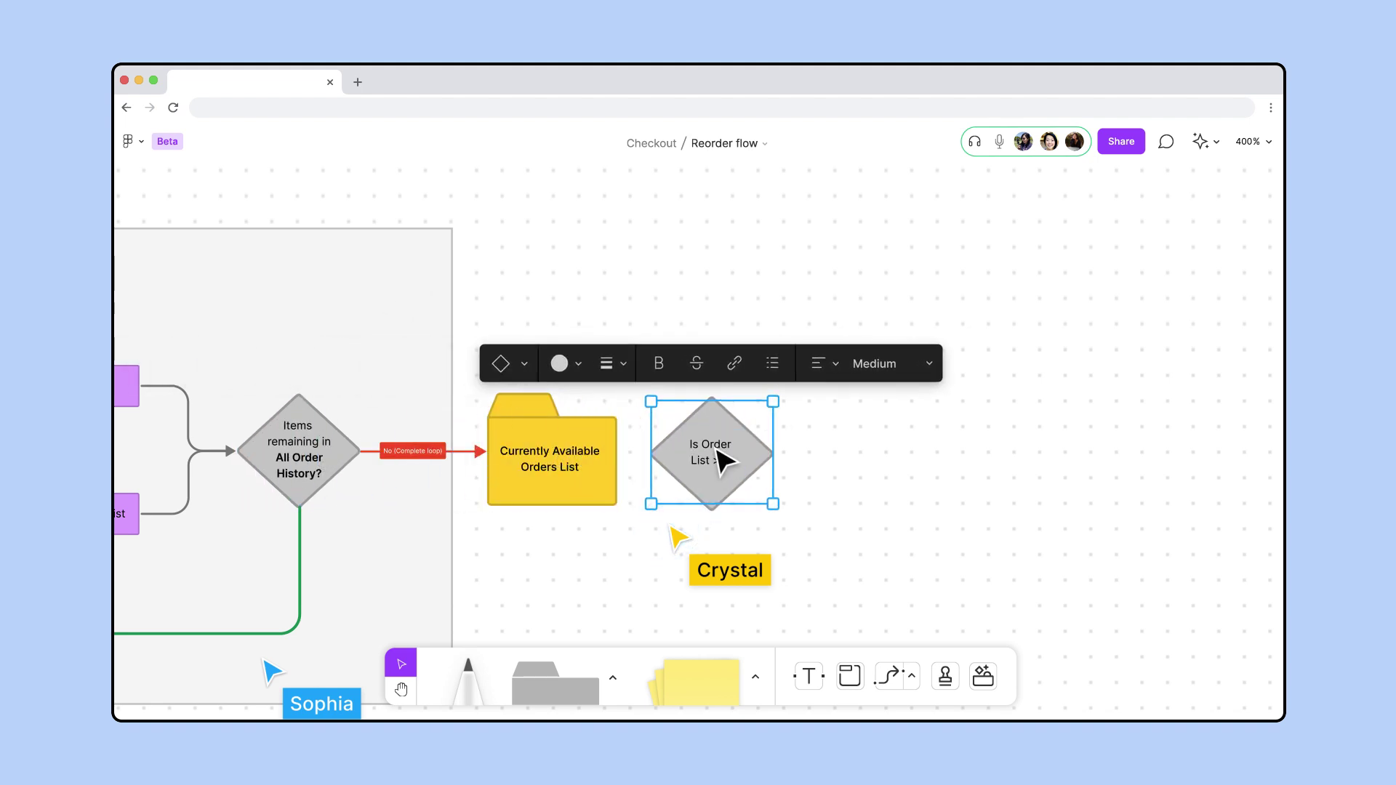
text( 8)
scroll(724, 460, down, 3)
click(245, 200)
drag(244, 200, 970, 515)
scroll(970, 514, up, 3)
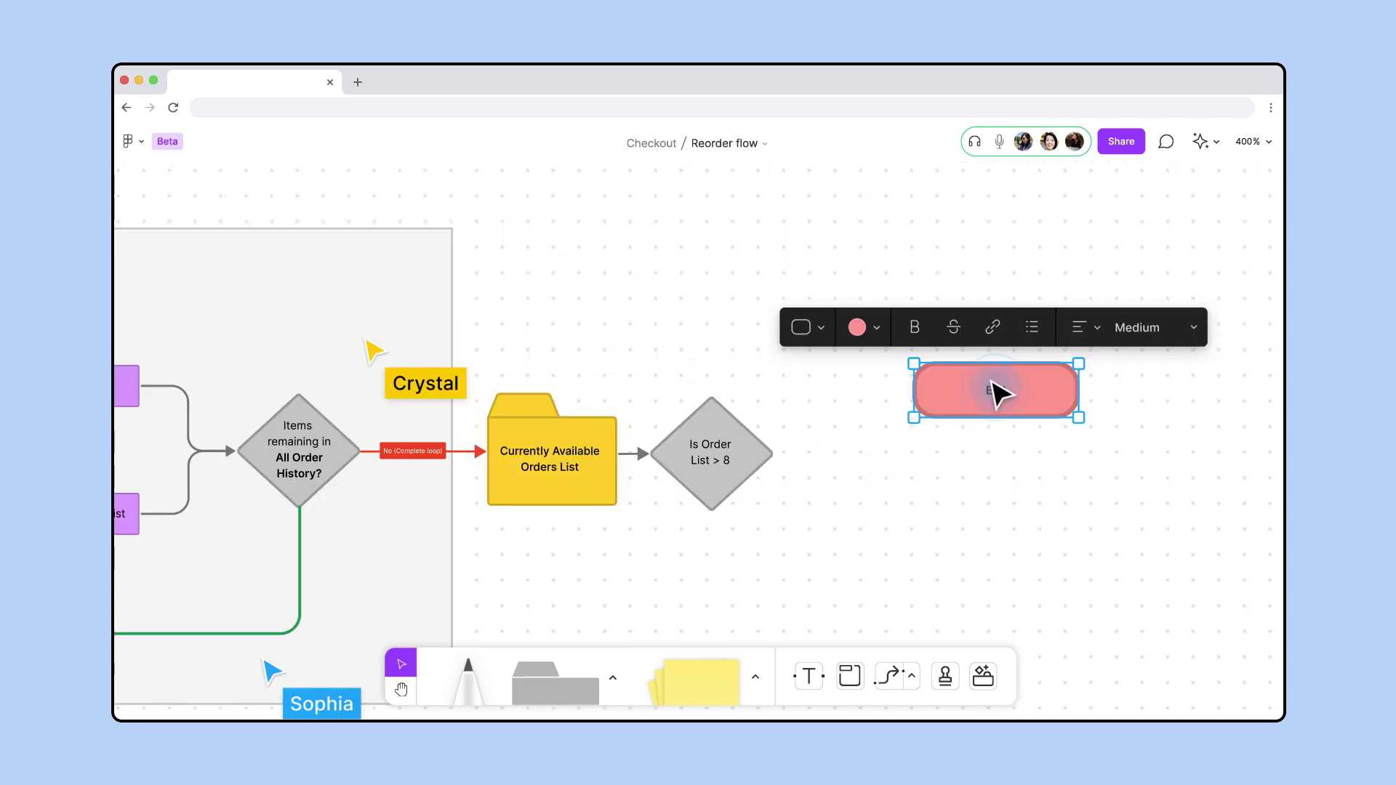
text(der History:)
key(Return)
text(Currently Available Orders List)
click(937, 327)
click(904, 359)
Connect the diamond to the pink end with a red connector labelled No
key(x)
drag(770, 452, 909, 395)
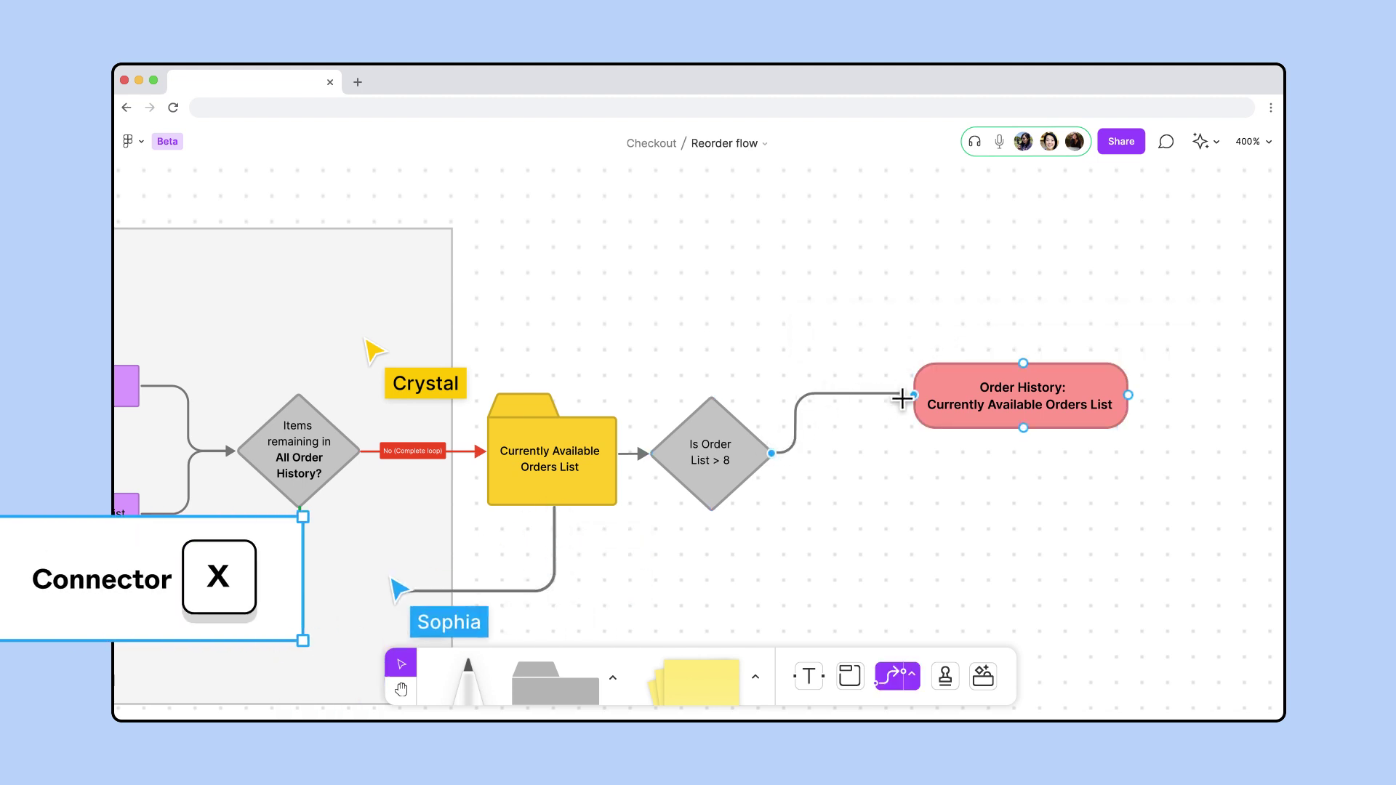
click(709, 351)
click(764, 273)
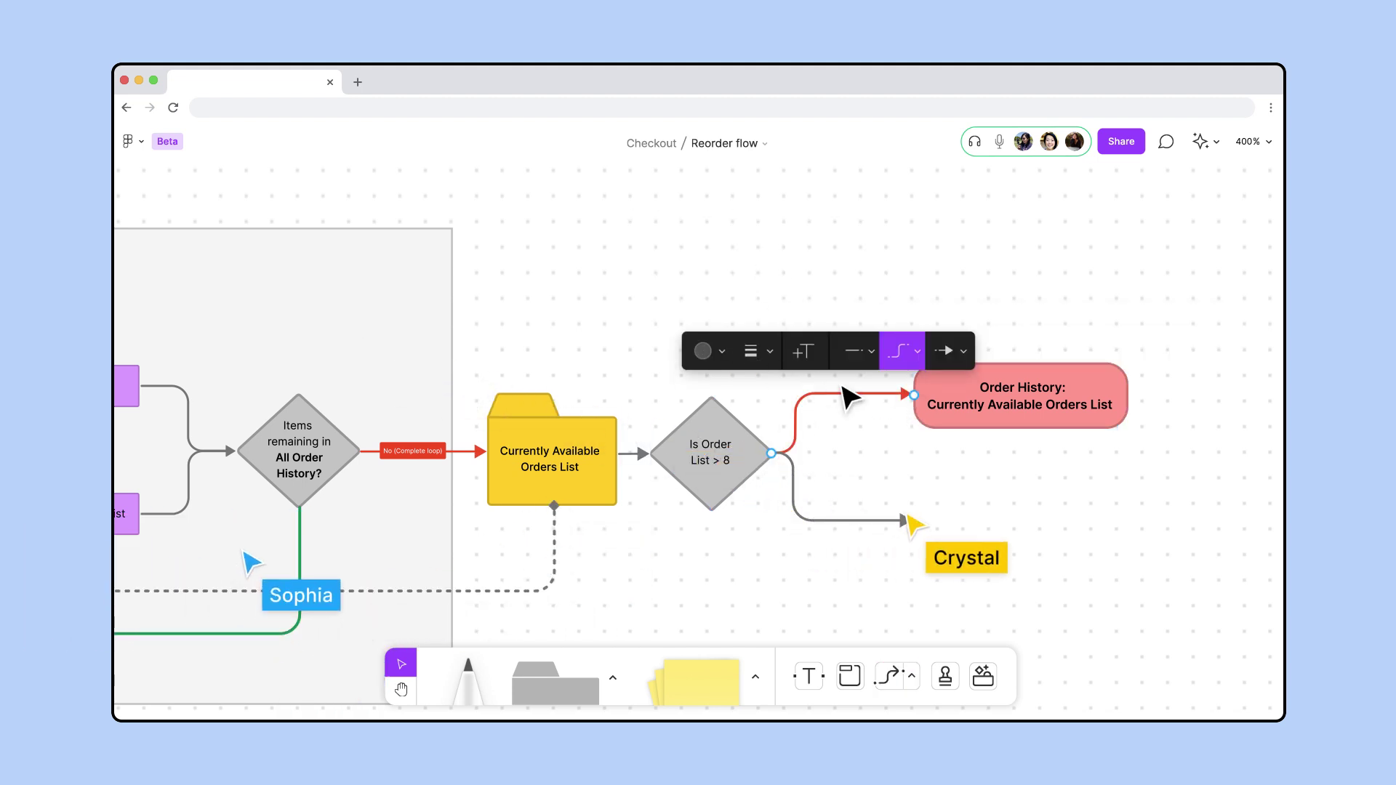
double_click(835, 395)
text(N)
Copy the purple box to the Yes branch and relabel it 'Keep the first 8 items.'
scroll(837, 397, down, 3)
click(328, 430)
drag(327, 429, 968, 525)
scroll(968, 526, up, 3)
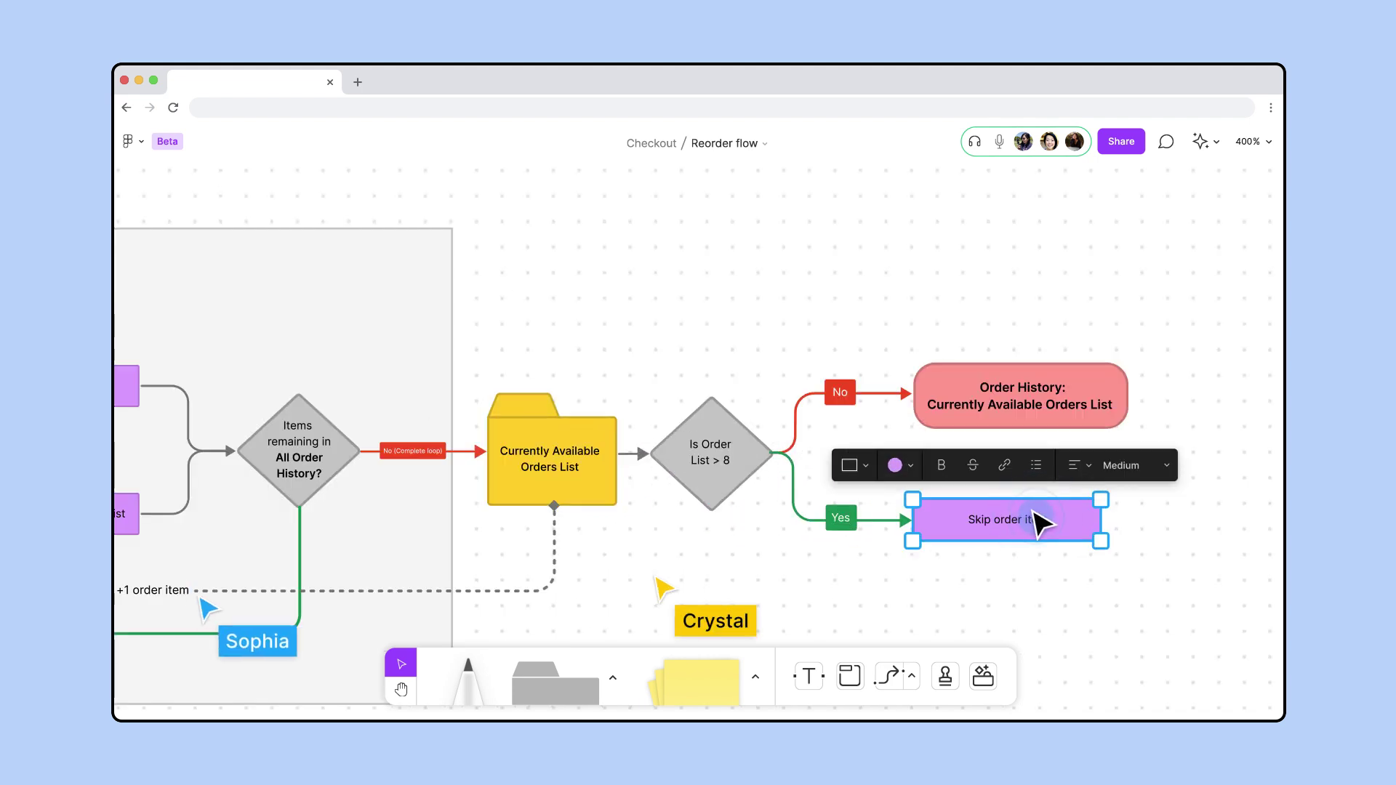
text(Keep the first 8 items.)
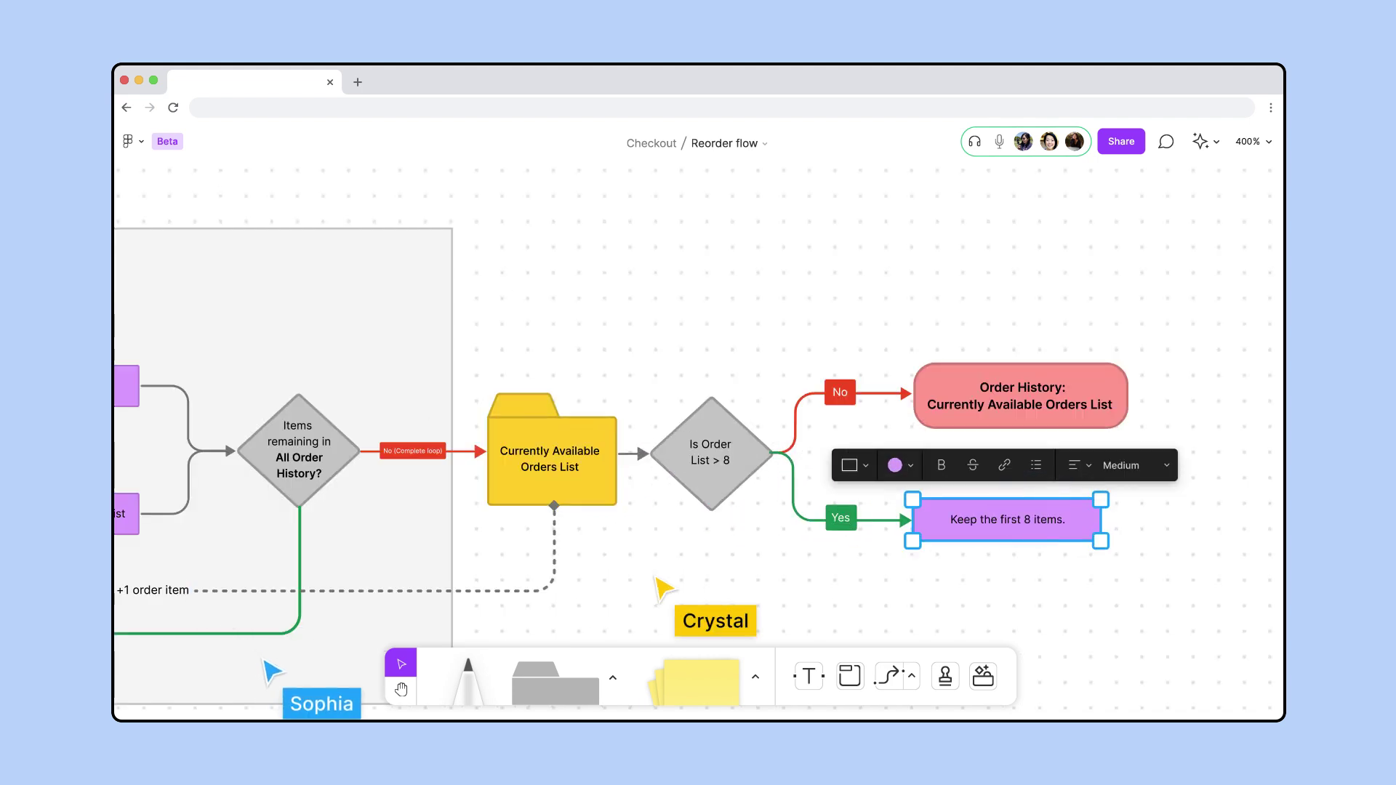
key(Return)
text(A)
drag(1027, 511, 358, 509)
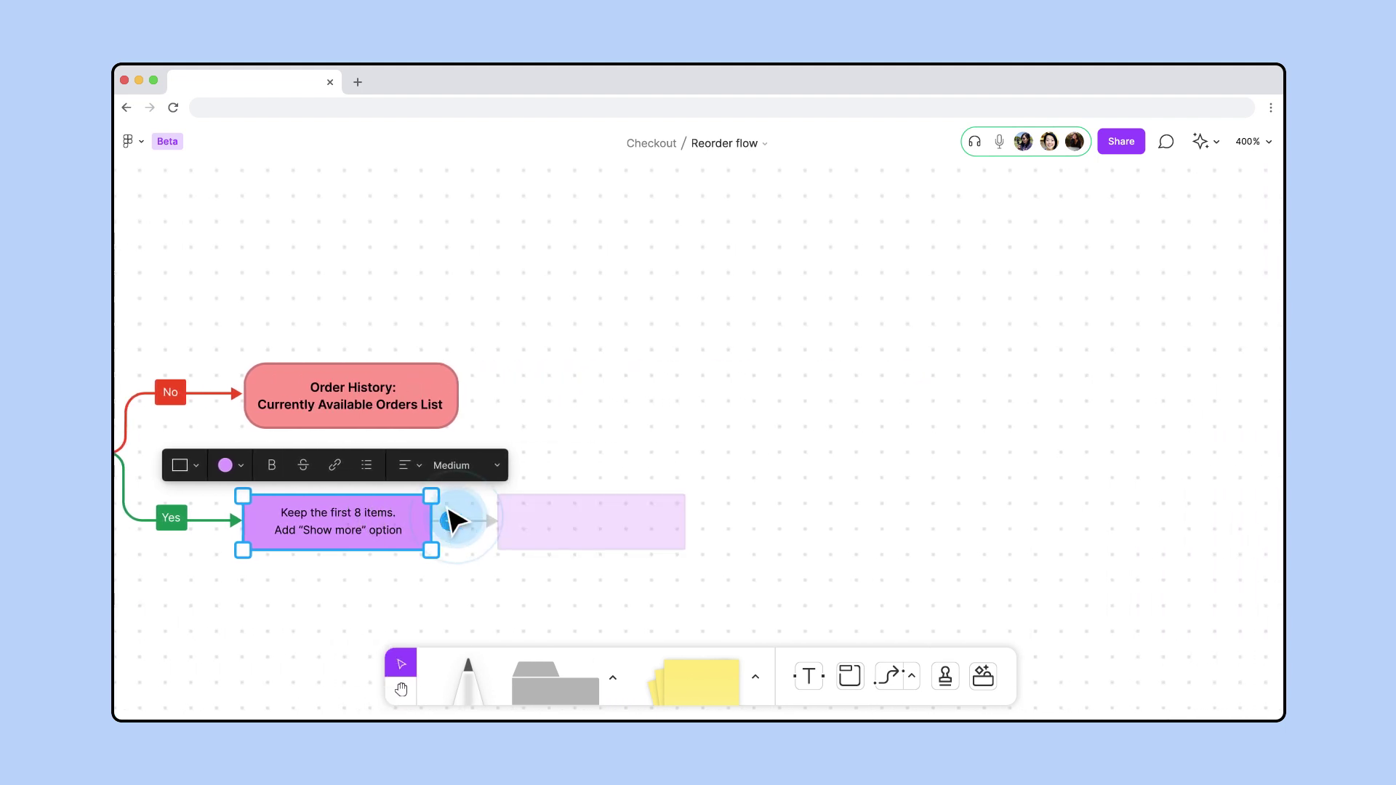
Add a connected yellow Capped Orders List folder after the 'Keep the first 8 items' box
click(455, 521)
click(440, 466)
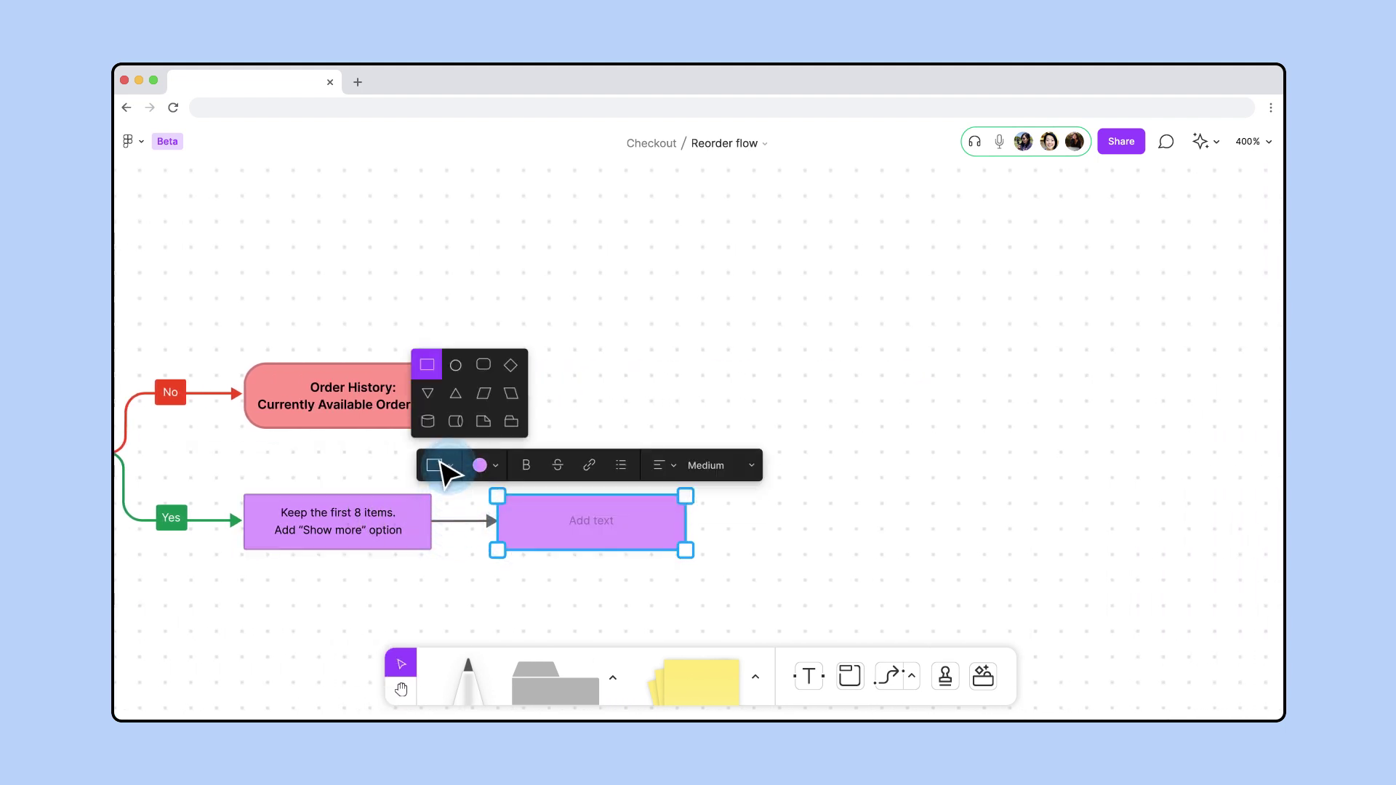
click(512, 421)
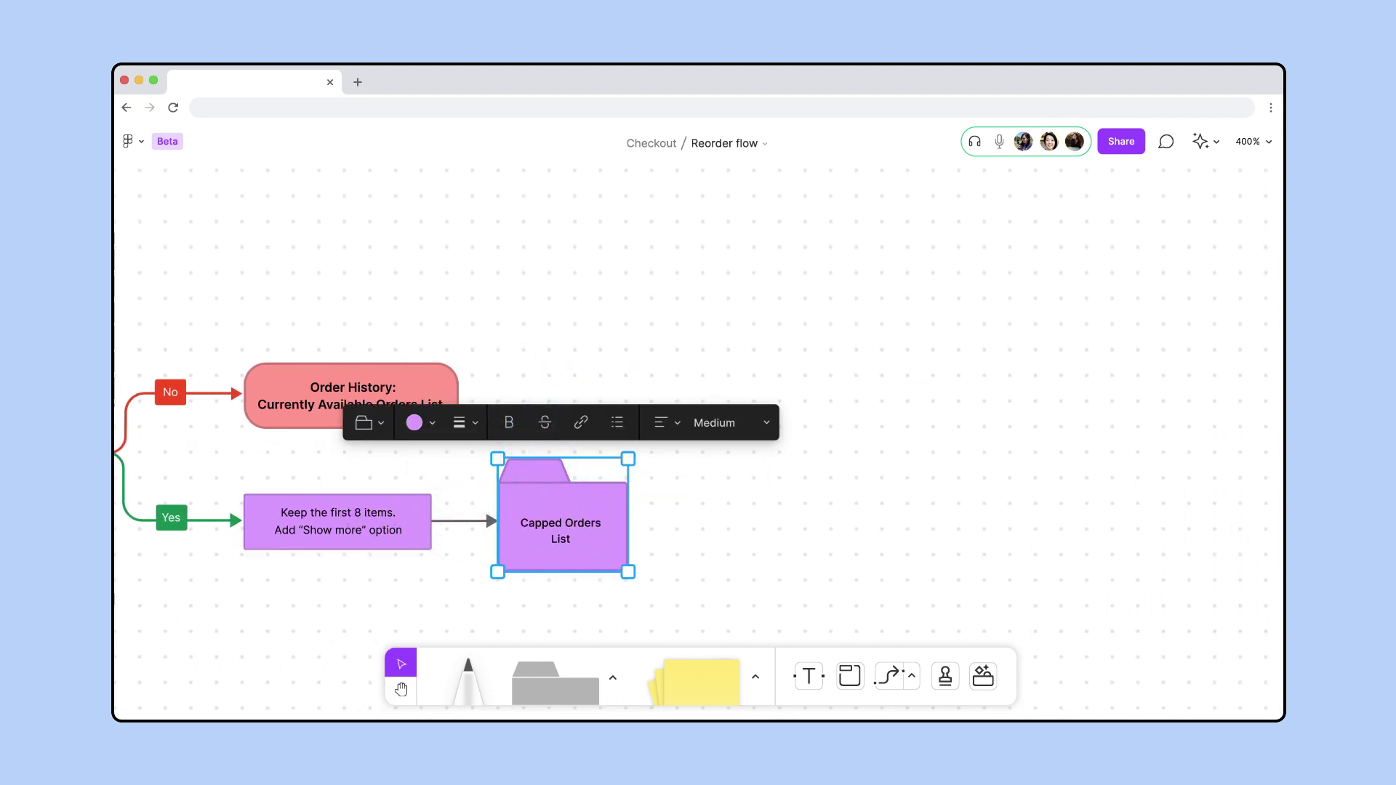
click(416, 423)
click(446, 357)
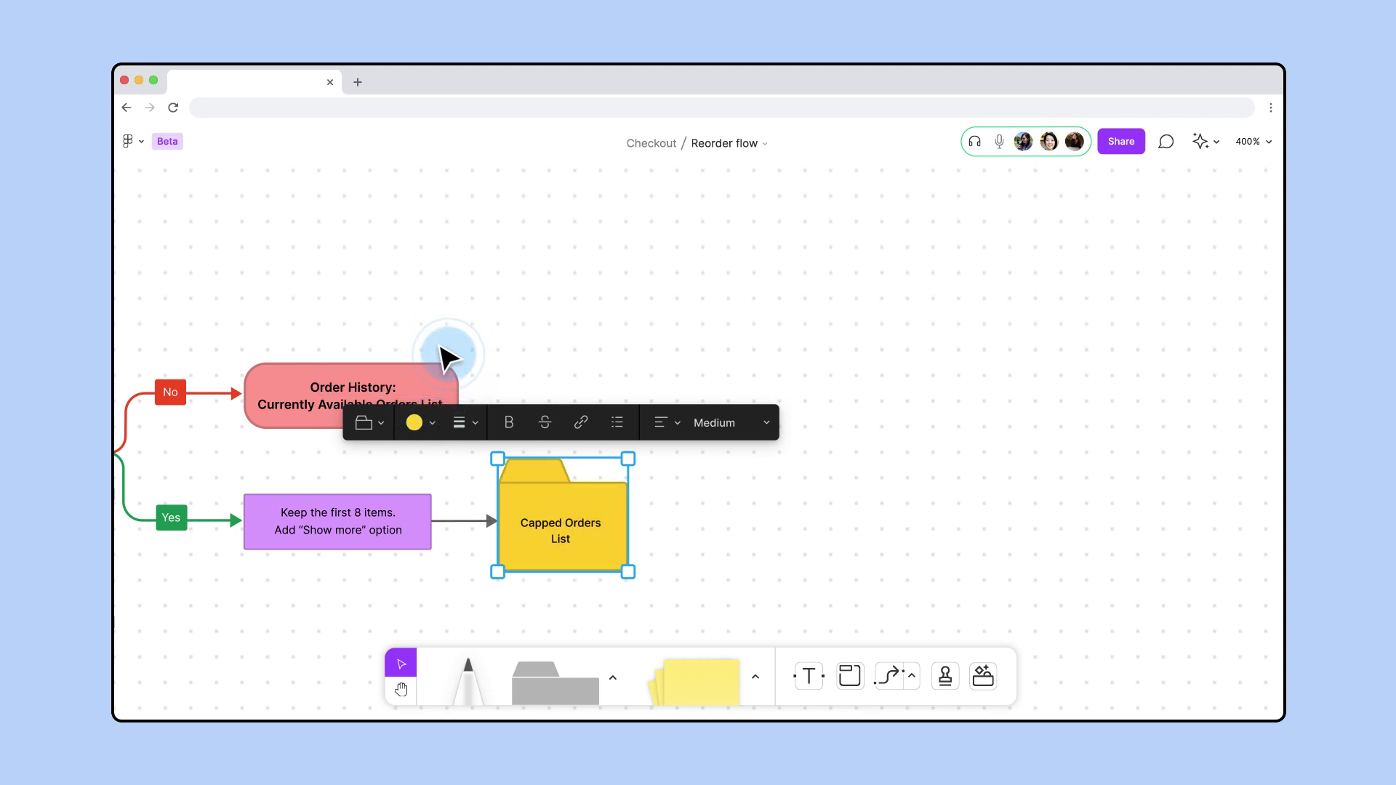
Add a light pink rounded pill after the folder as the Order History end
click(643, 522)
click(586, 420)
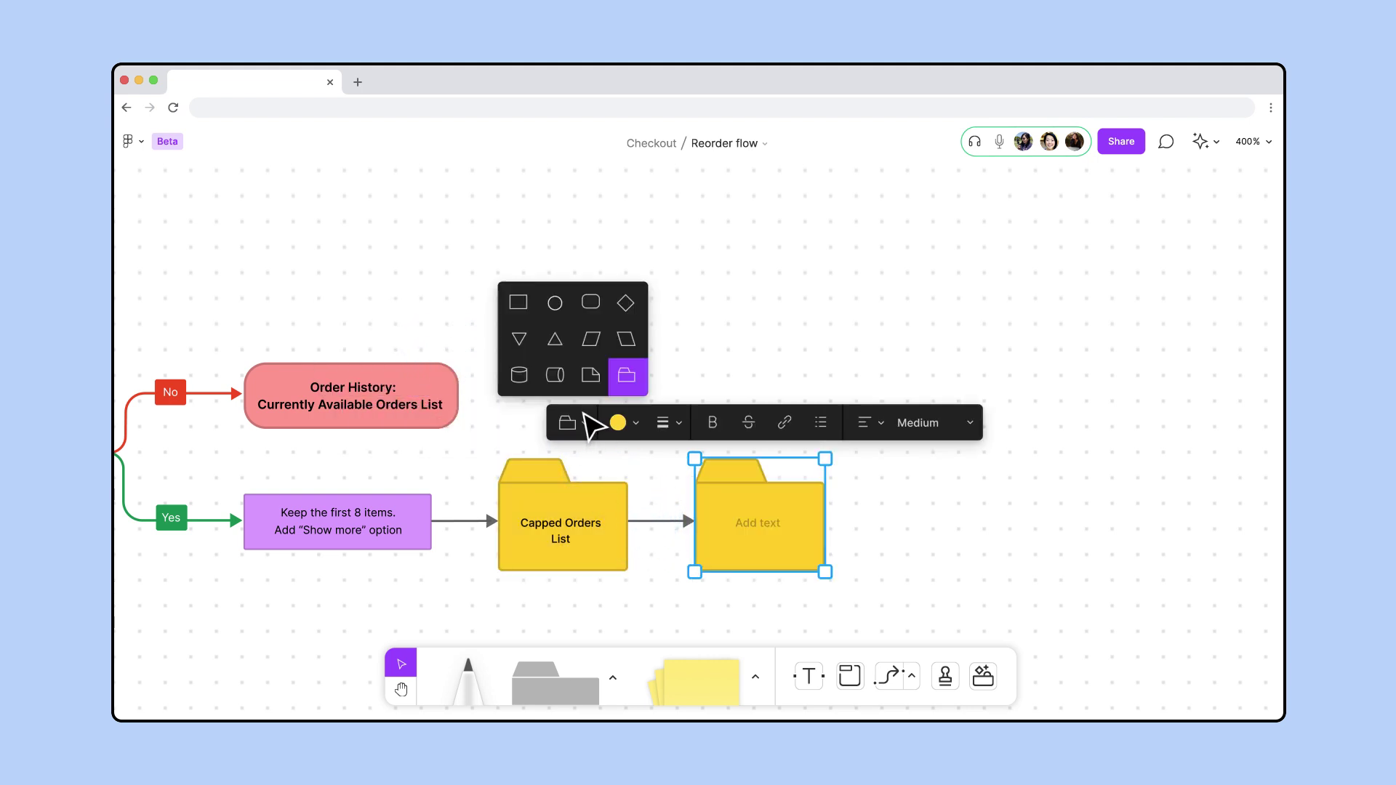
click(595, 301)
click(654, 451)
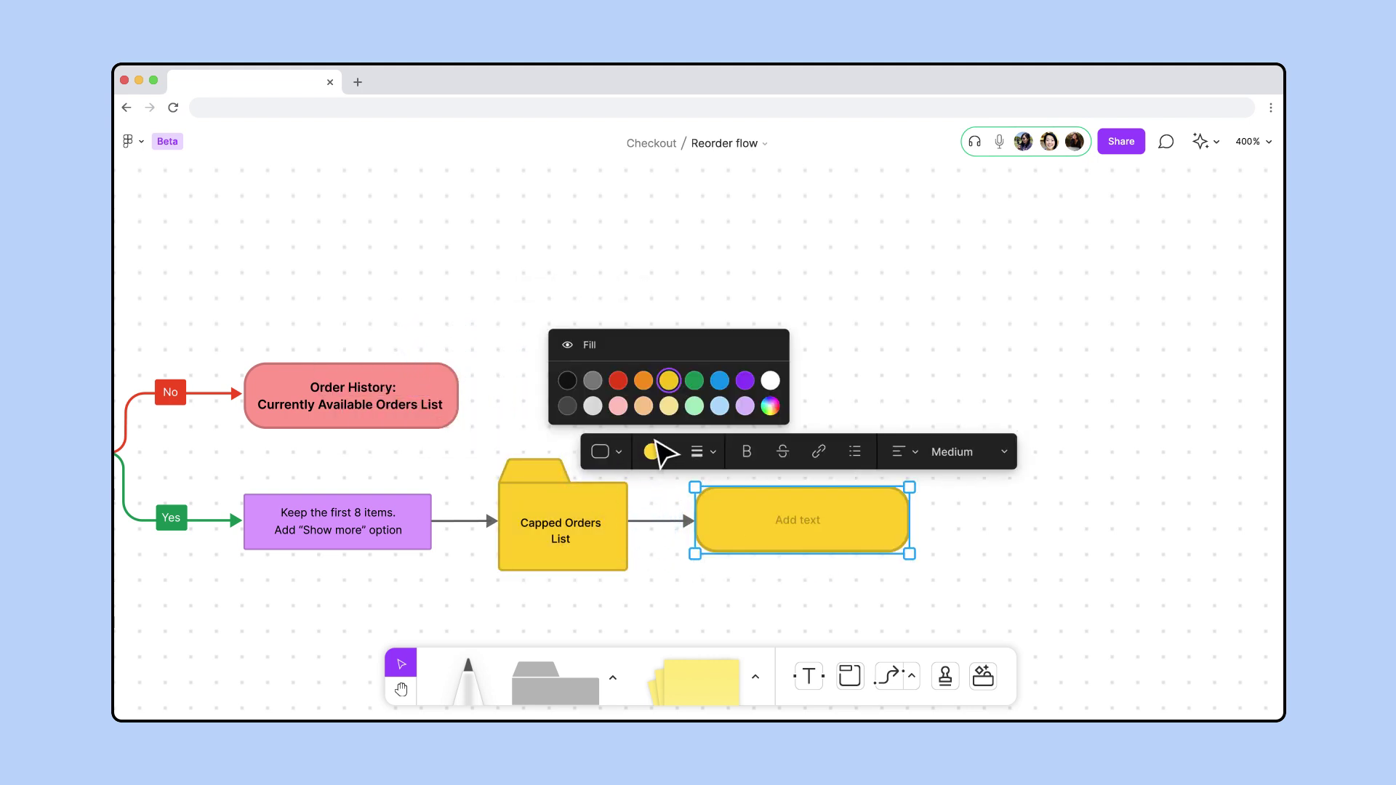
click(619, 407)
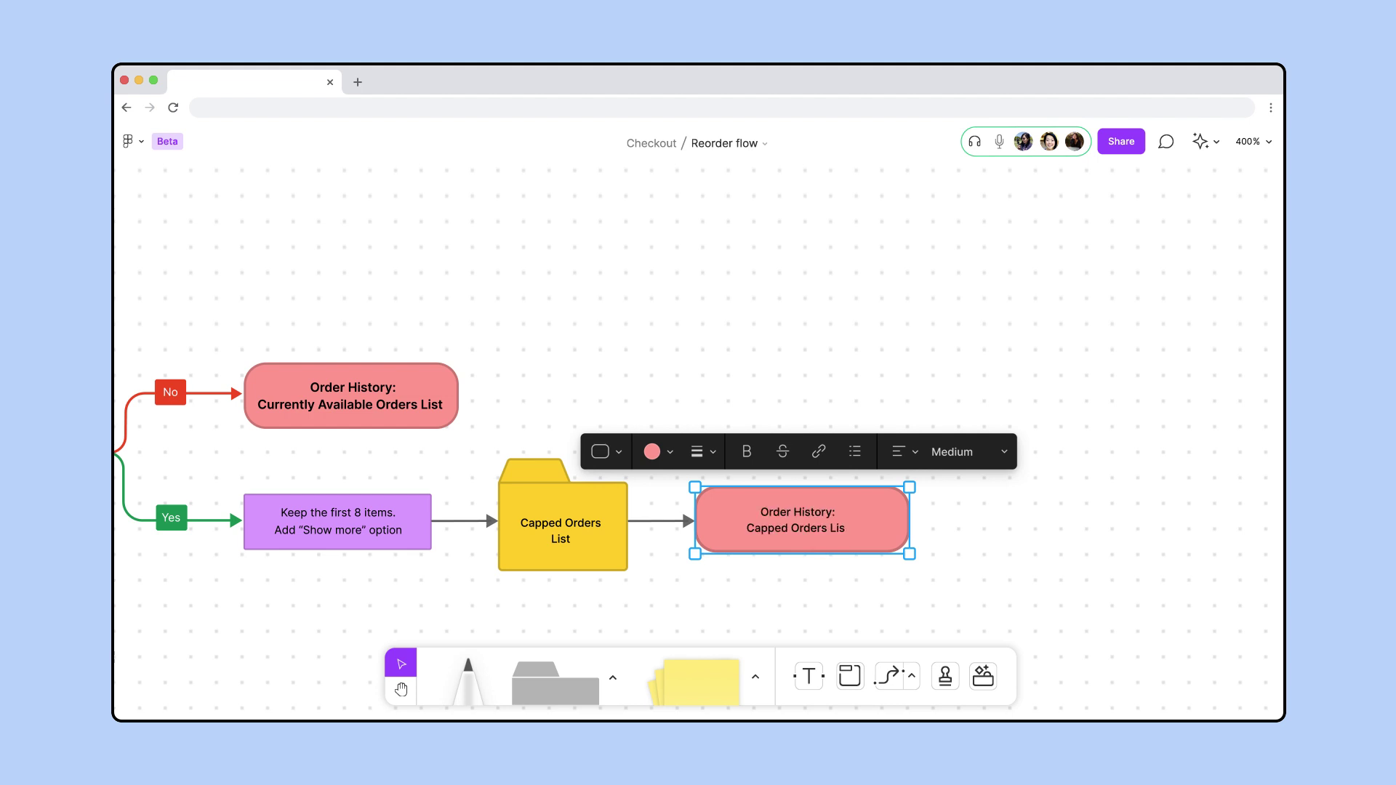
scroll(826, 530, down, 10)
key(space)
drag(1016, 455, 1160, 445)
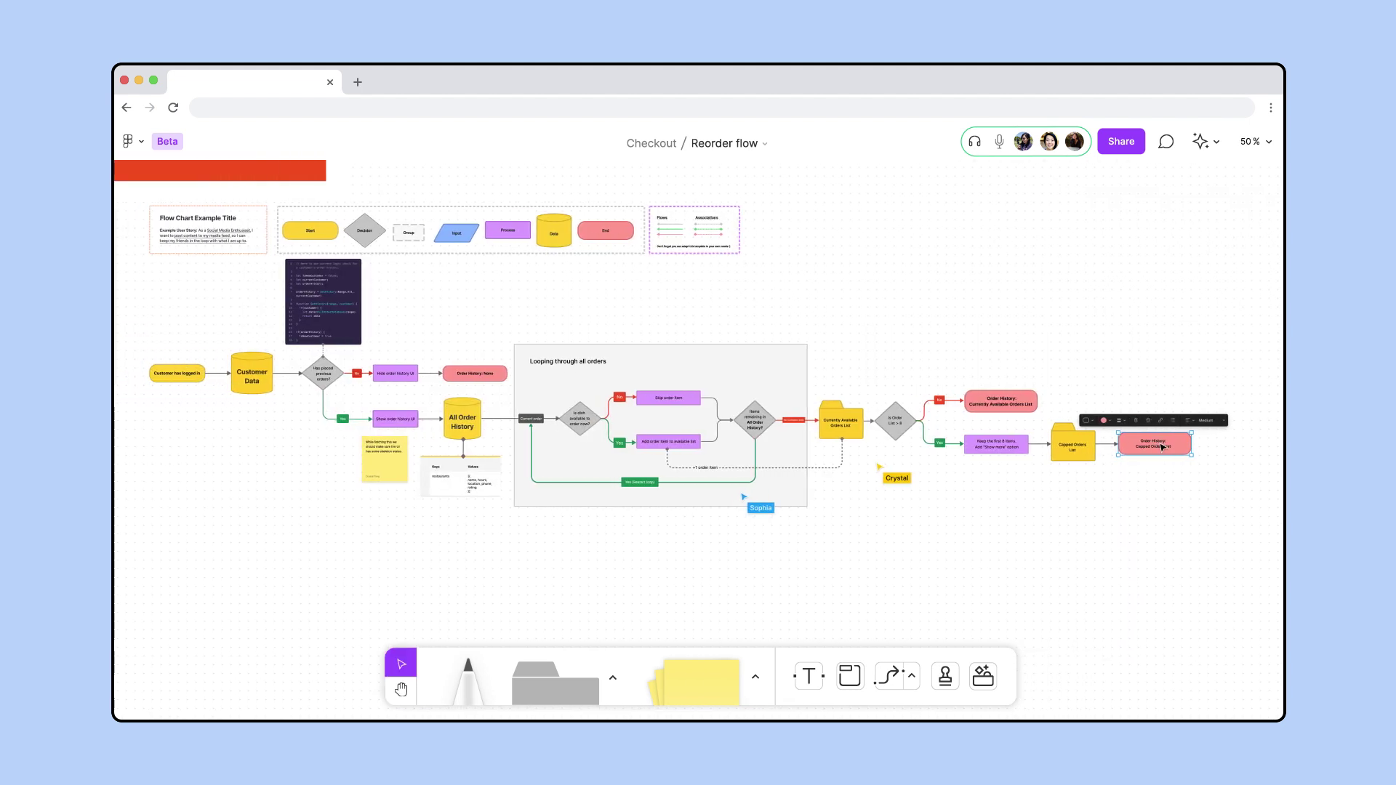
key(Escape)
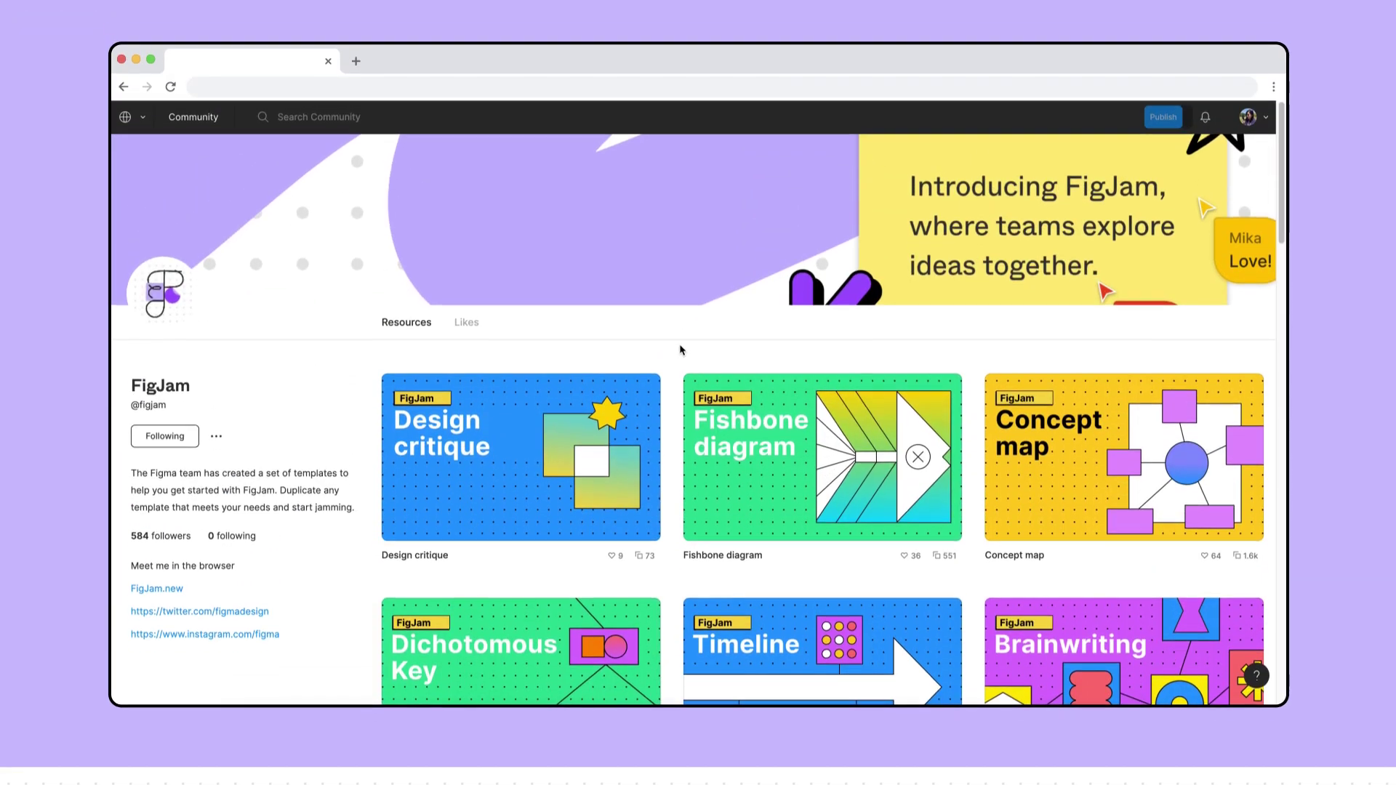
Scroll the FigJam templates past Ice breakers, Business model canvas and Empathy map, then type 'fig' in the address bar
scroll(680, 365, down, 10)
scroll(680, 366, down, 15)
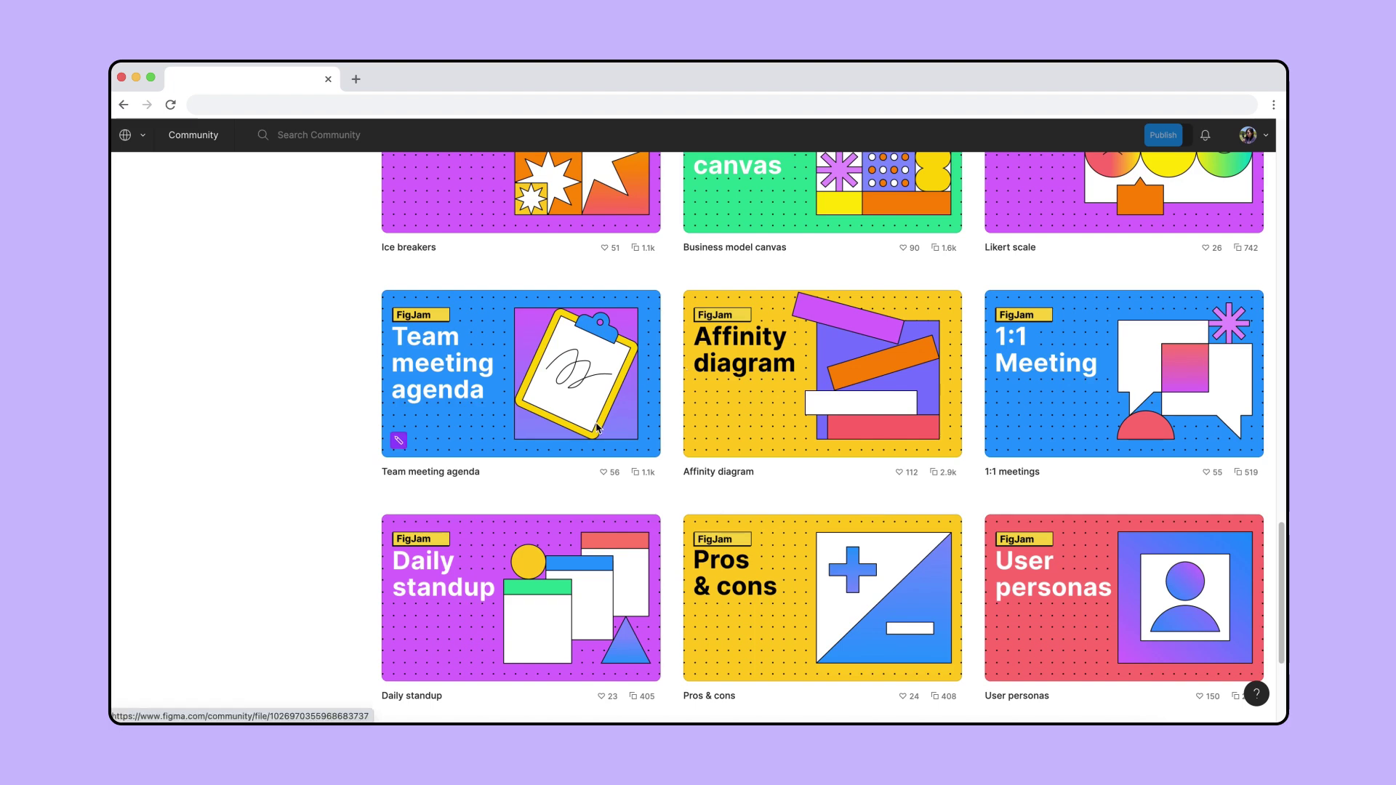
scroll(596, 427, down, 3)
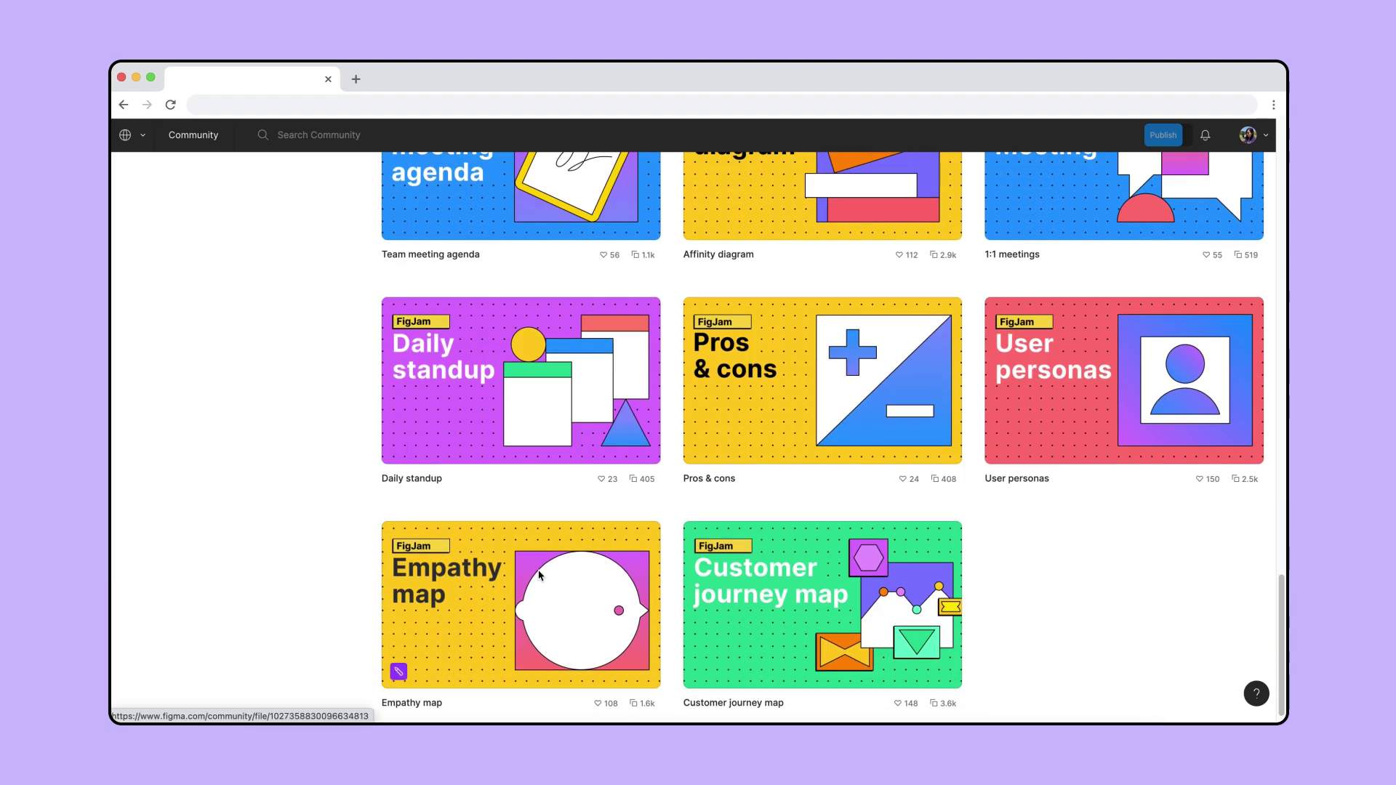
scroll(539, 575, up, 5)
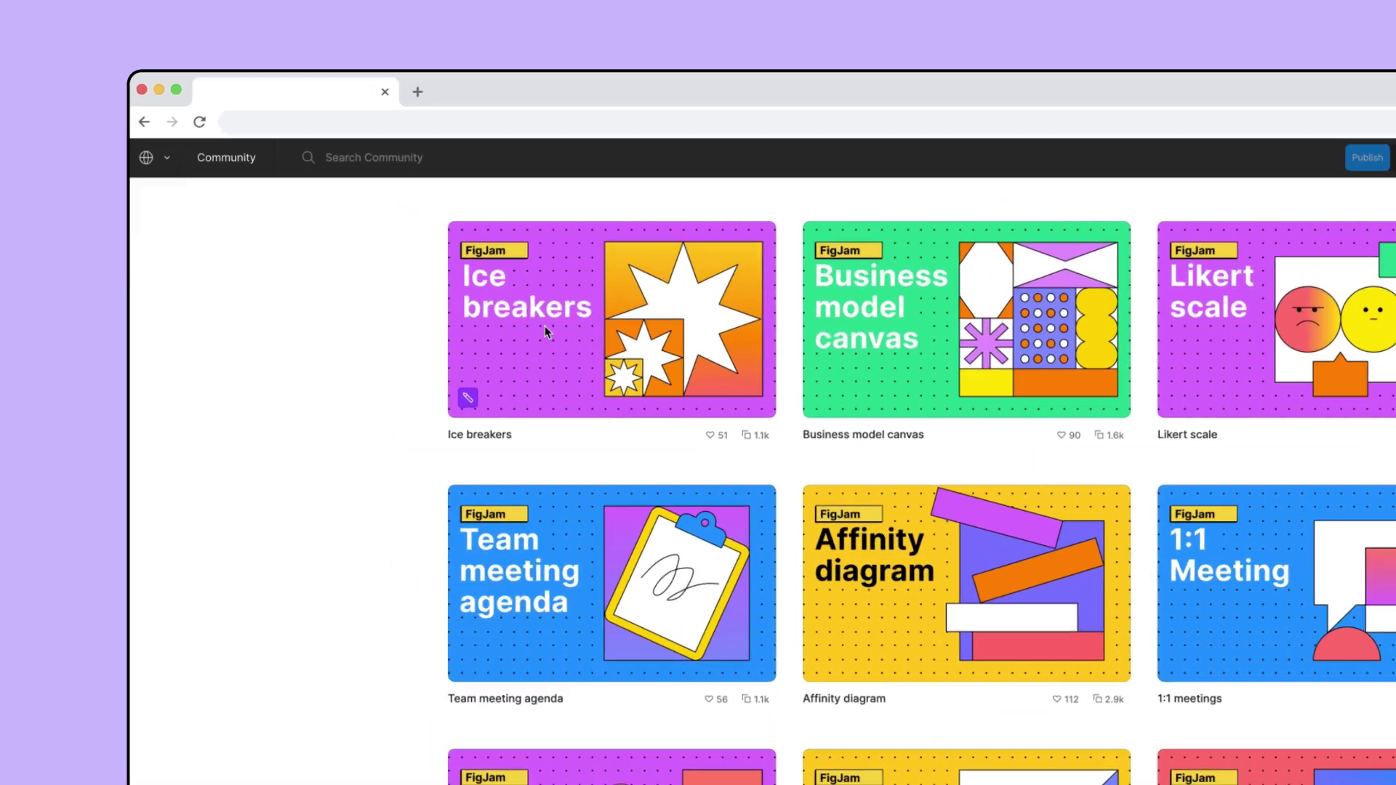
text(figma.c)
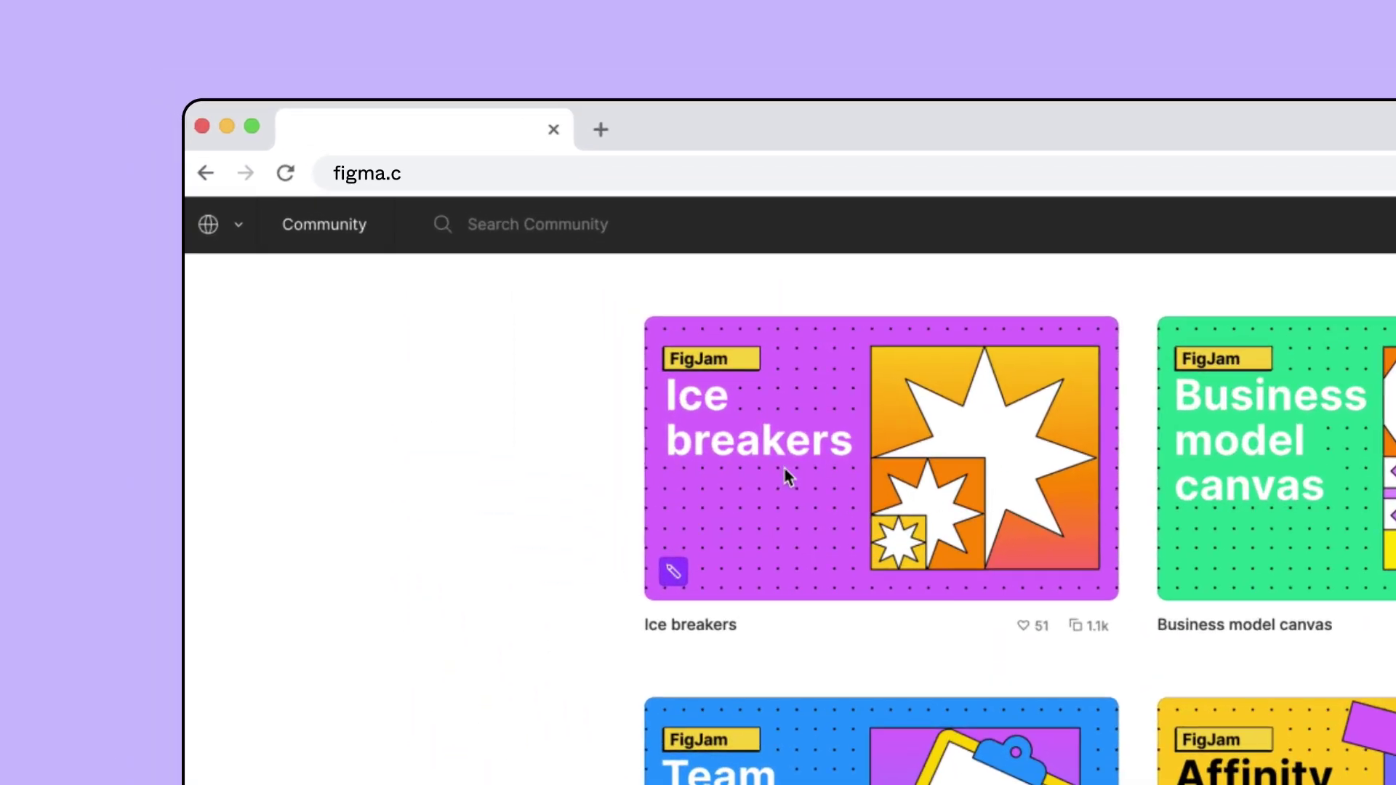